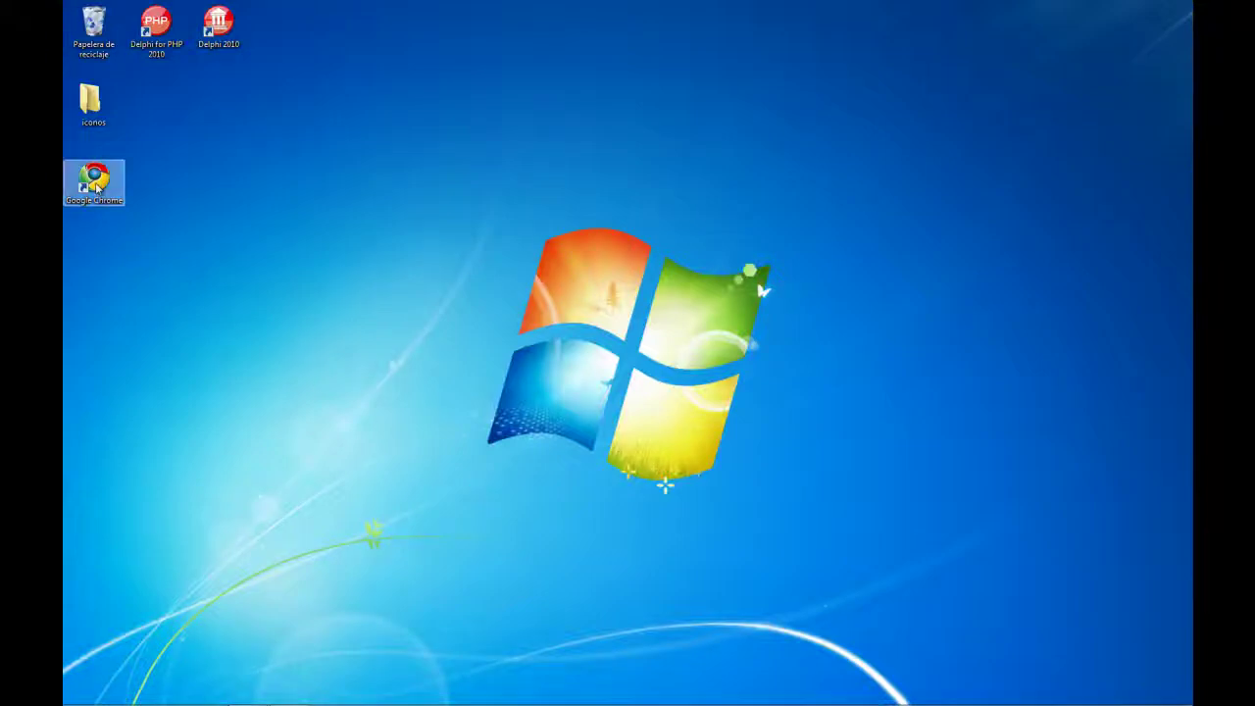
# Launch Google Chrome and enter 'bra' in the address bar to reach brainstorm.qadram.com
pyautogui.doubleClick(96, 188)
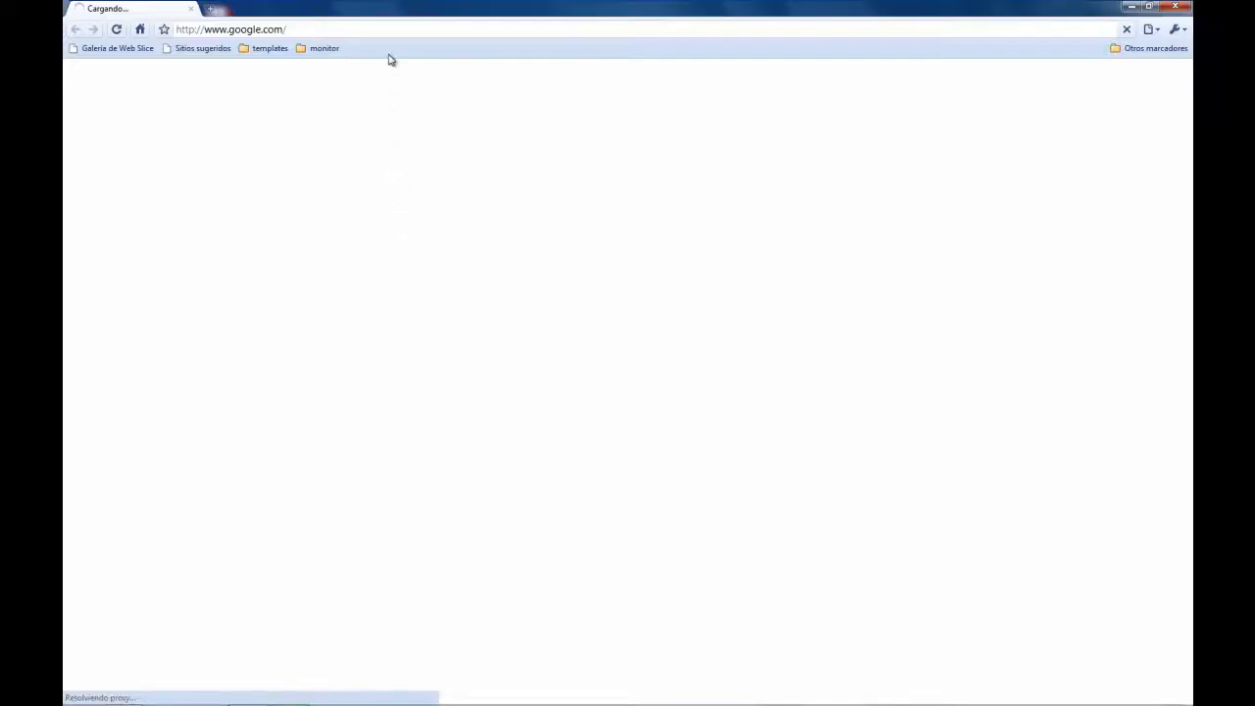
pyautogui.click(392, 31)
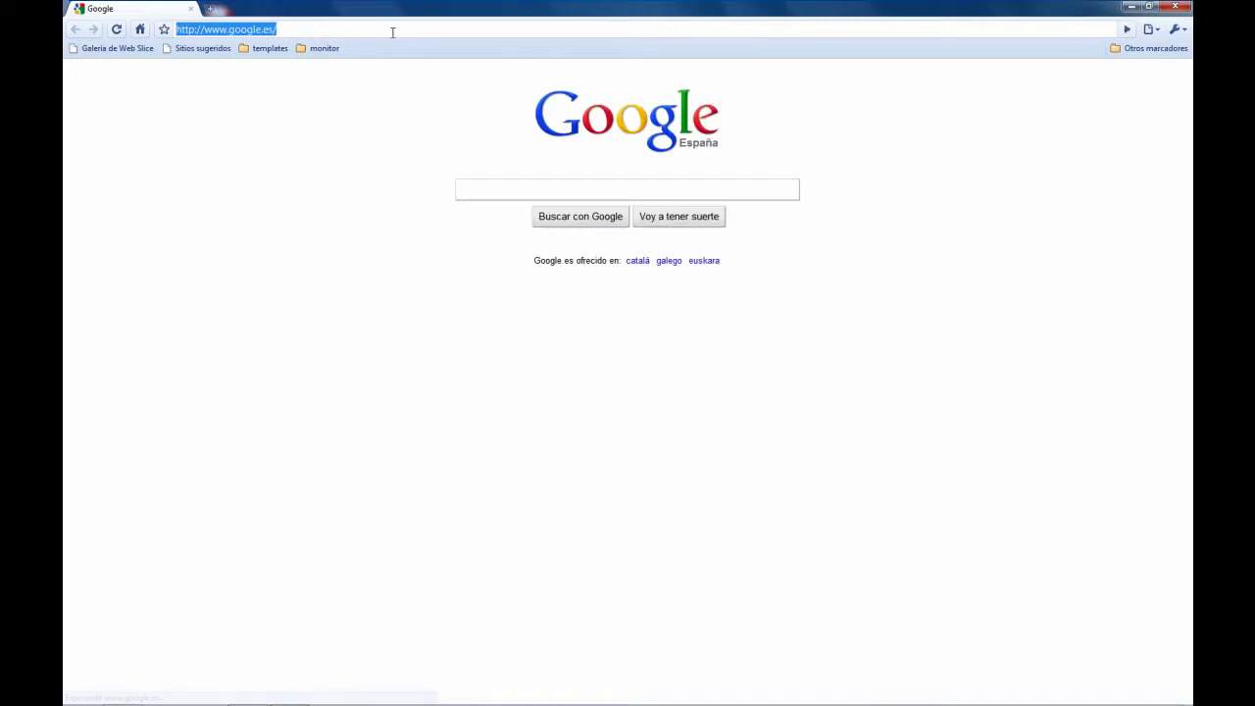
pyautogui.write('brainstorm.qadram.com/')
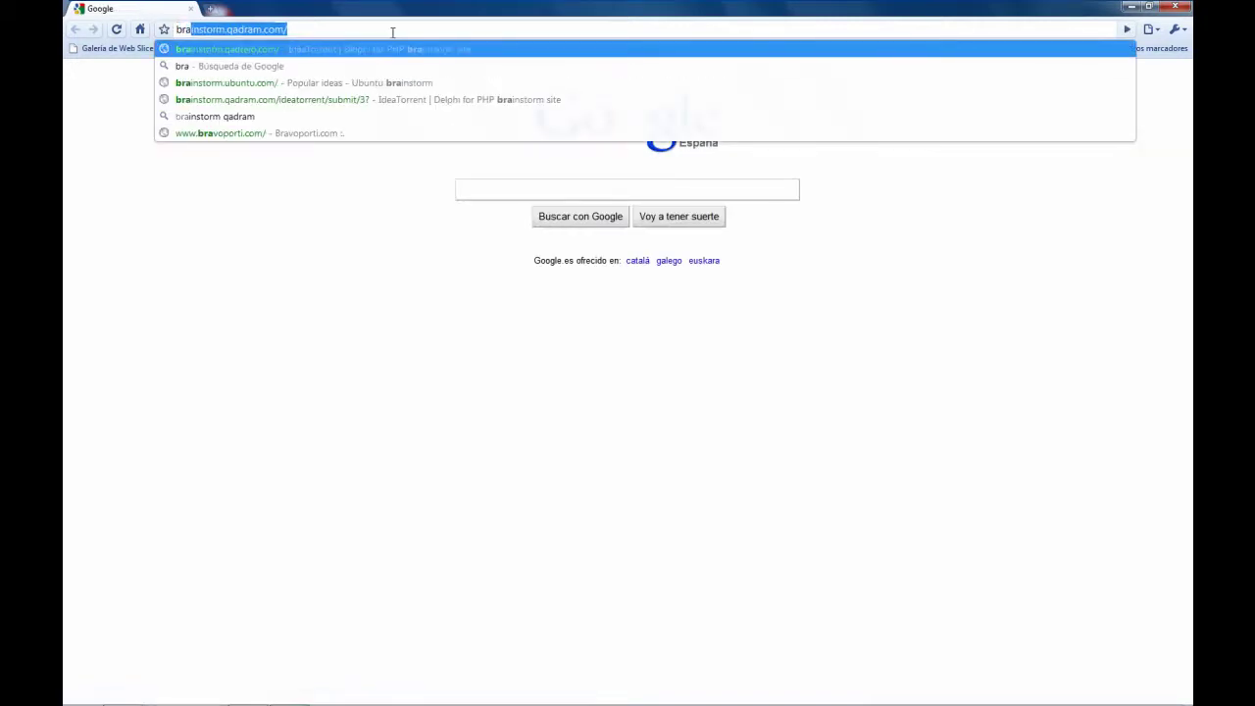
pyautogui.press('Return')
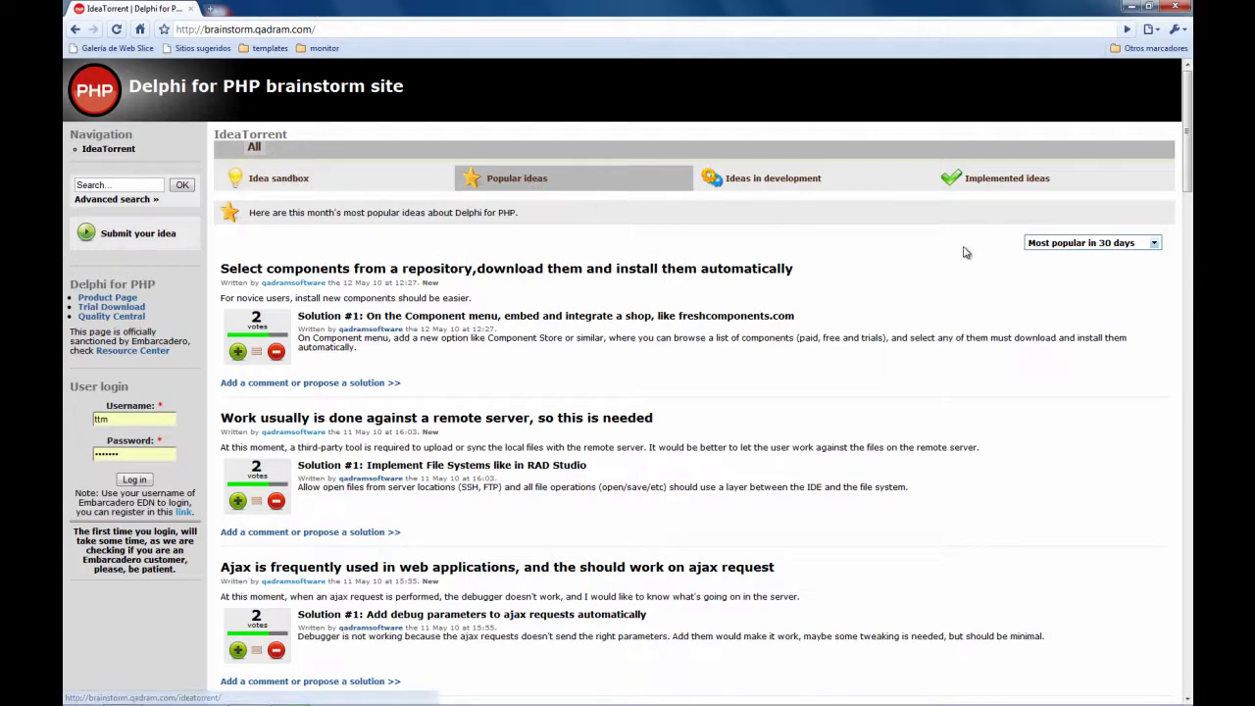
pyautogui.moveTo(1186, 158); pyautogui.dragTo(1188, 157)
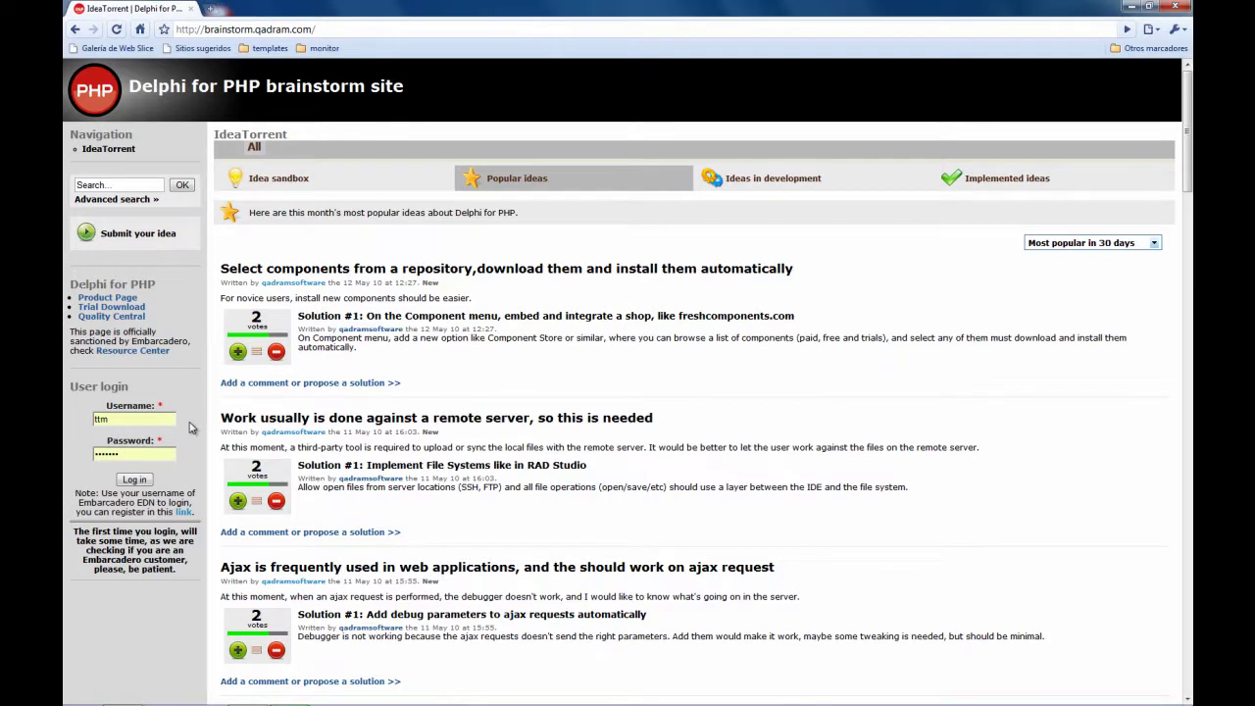
pyautogui.rightClick(182, 518)
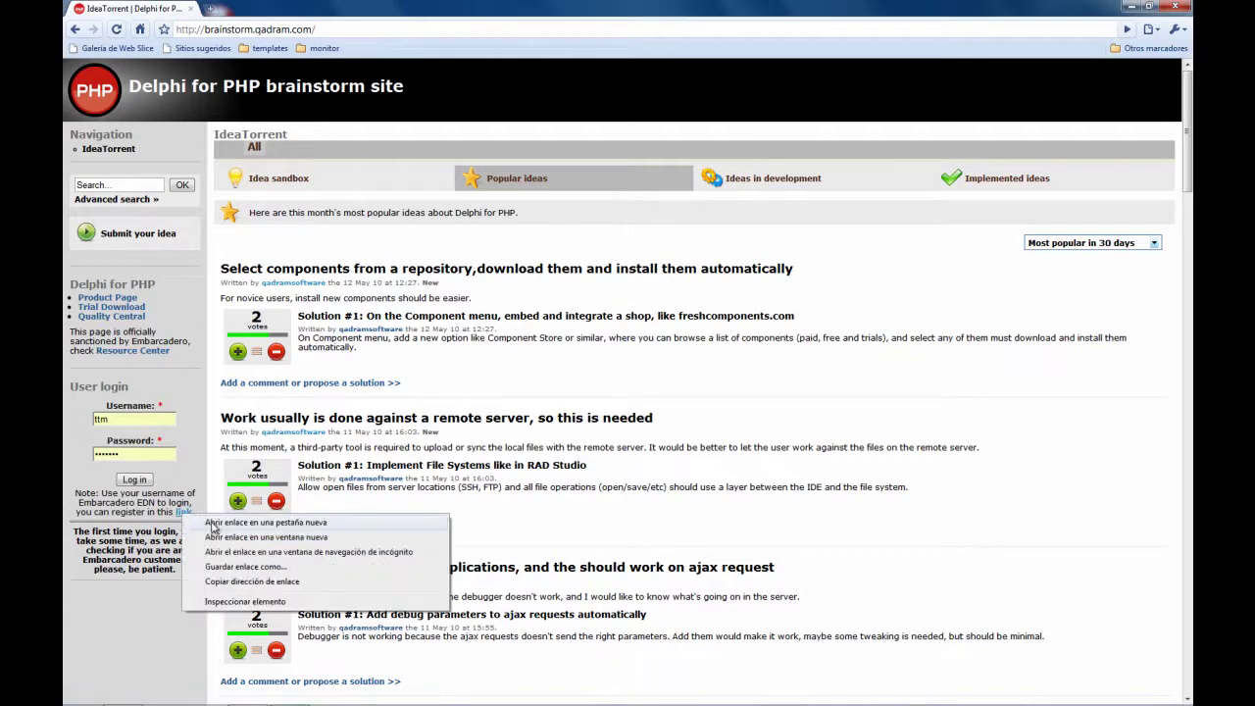
pyautogui.click(212, 525)
pyautogui.click(245, 8)
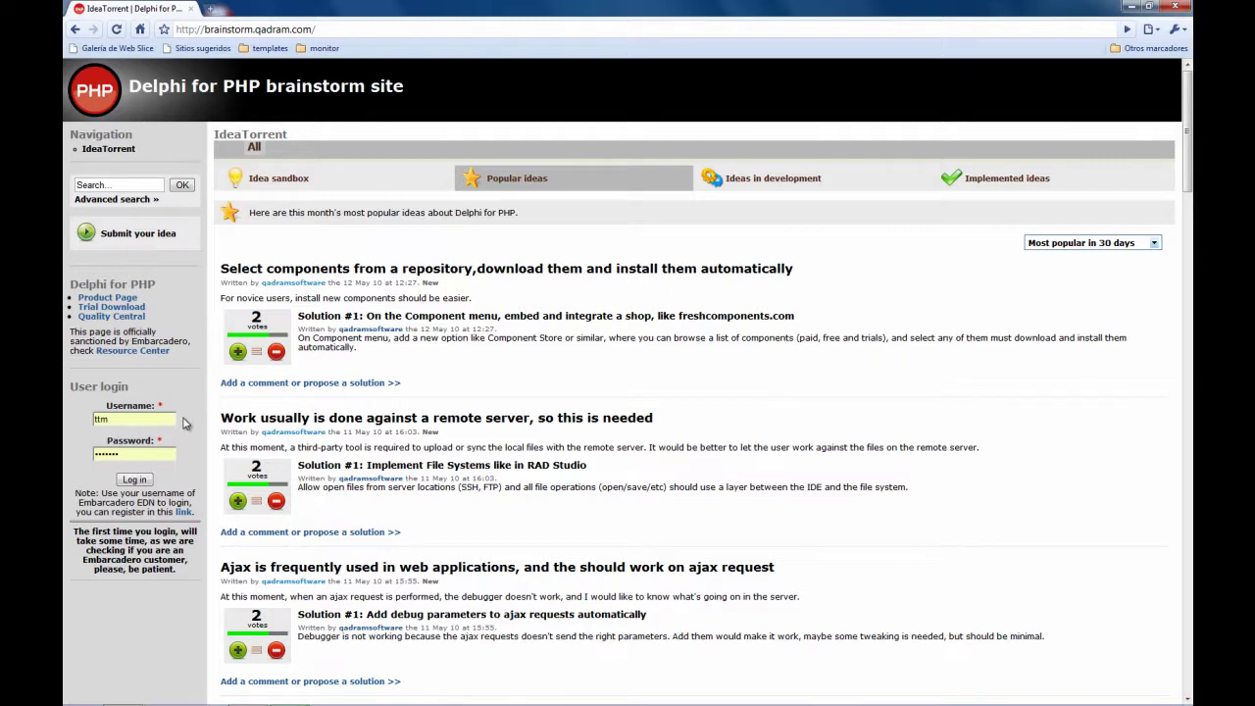
# Attempt login with the saved Embarcadero username and highlight the product-registration error message
pyautogui.moveTo(145, 418); pyautogui.dragTo(95, 428)
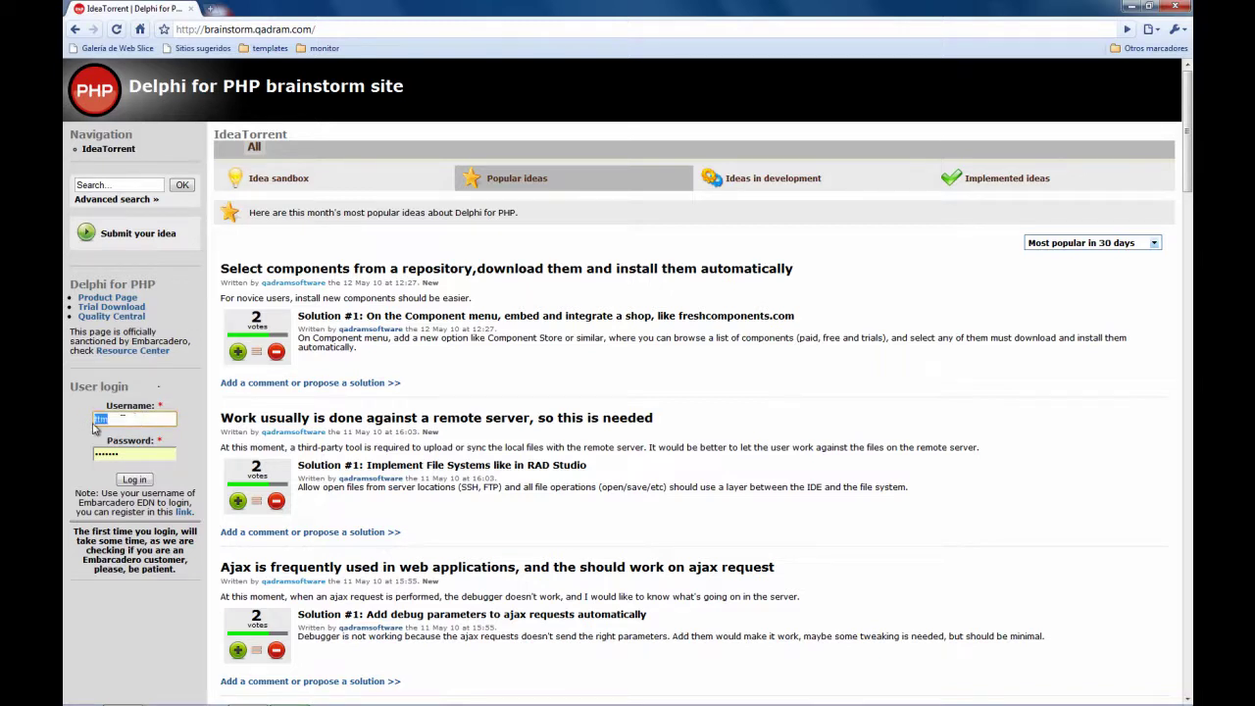
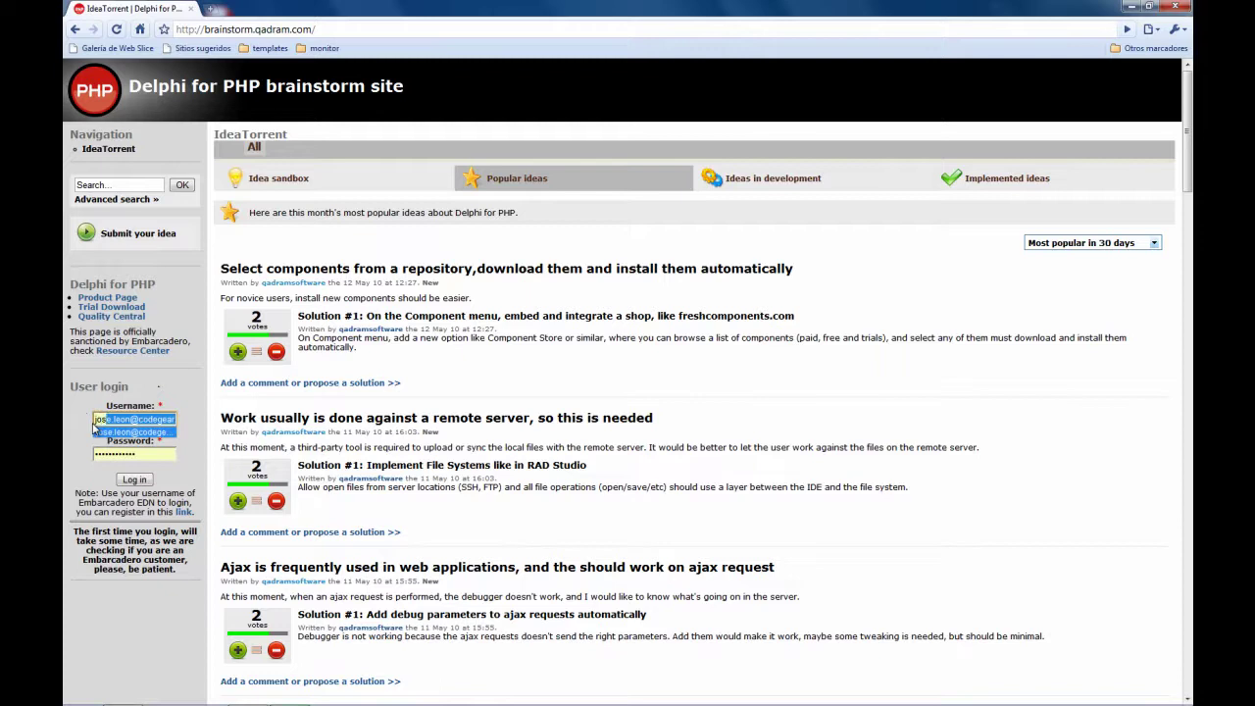
pyautogui.press('Tab')
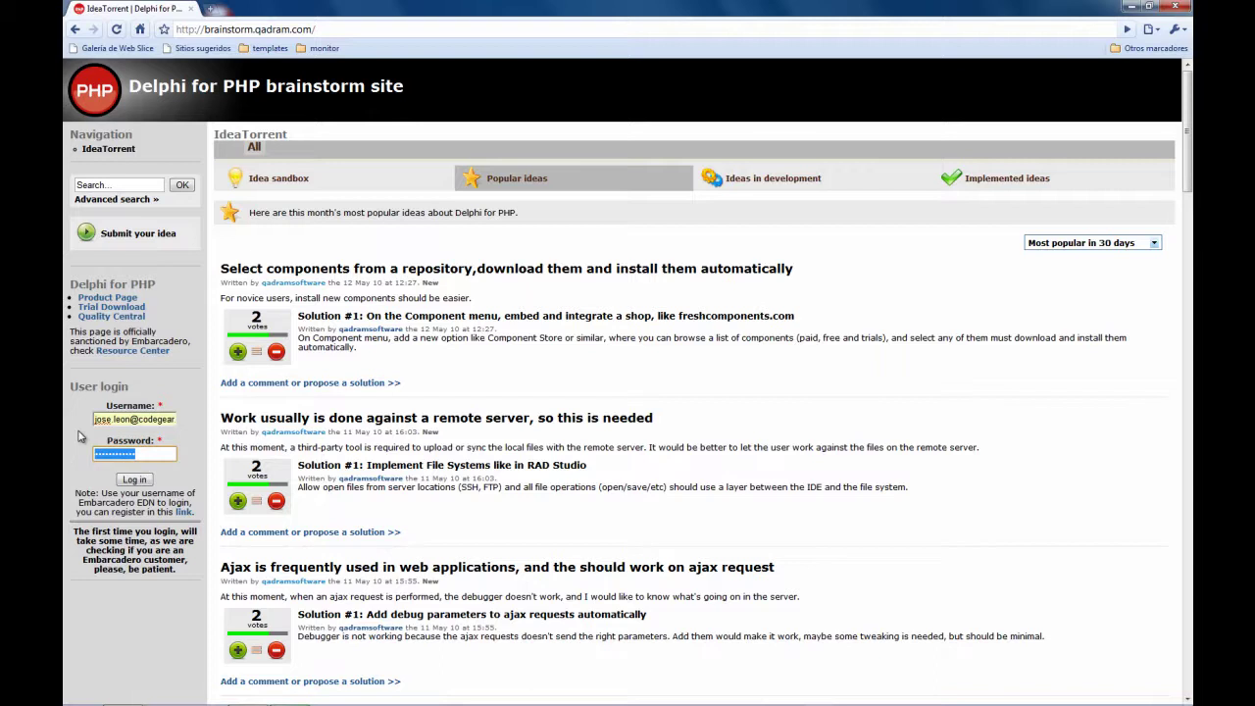
pyautogui.click(134, 482)
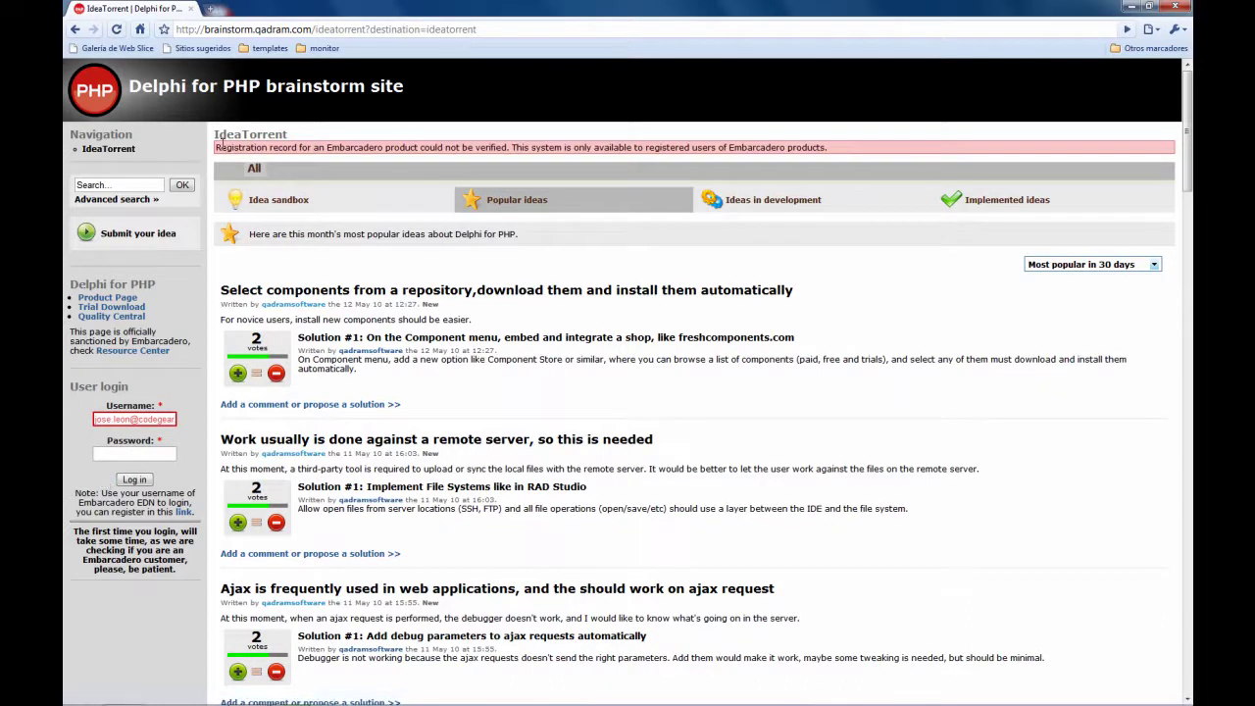
pyautogui.moveTo(220, 142); pyautogui.dragTo(530, 147)
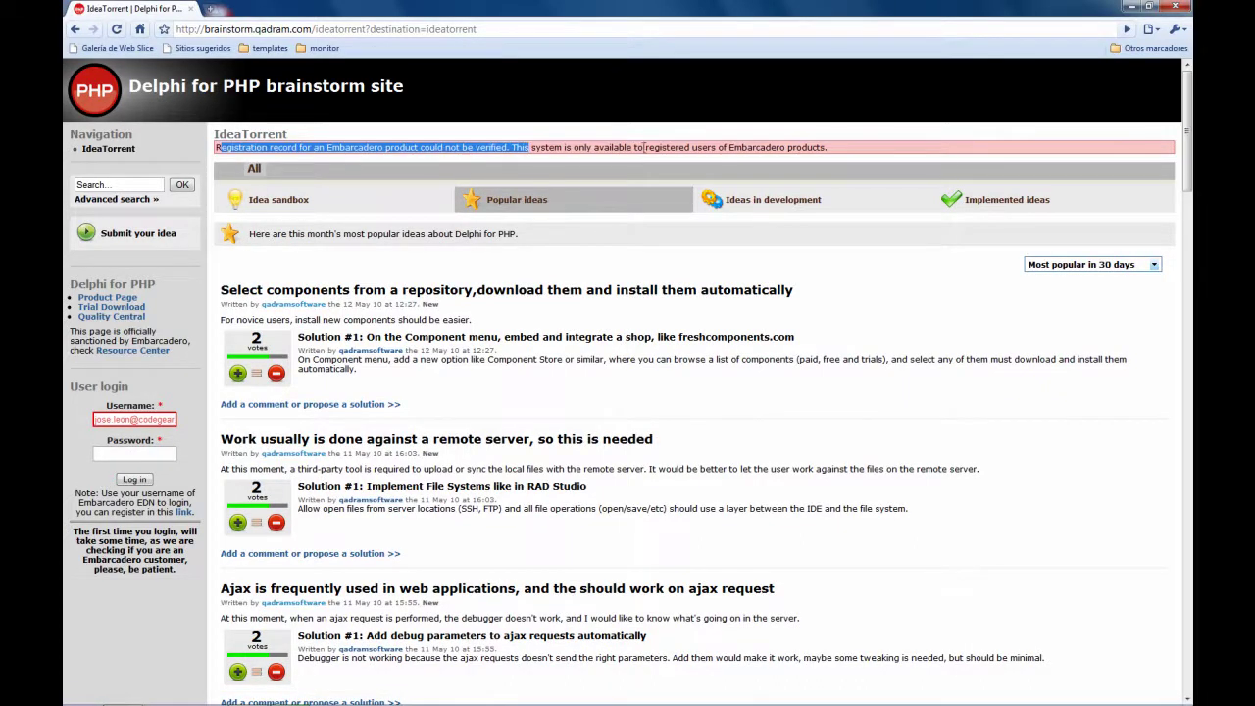
pyautogui.moveTo(829, 148); pyautogui.dragTo(727, 148)
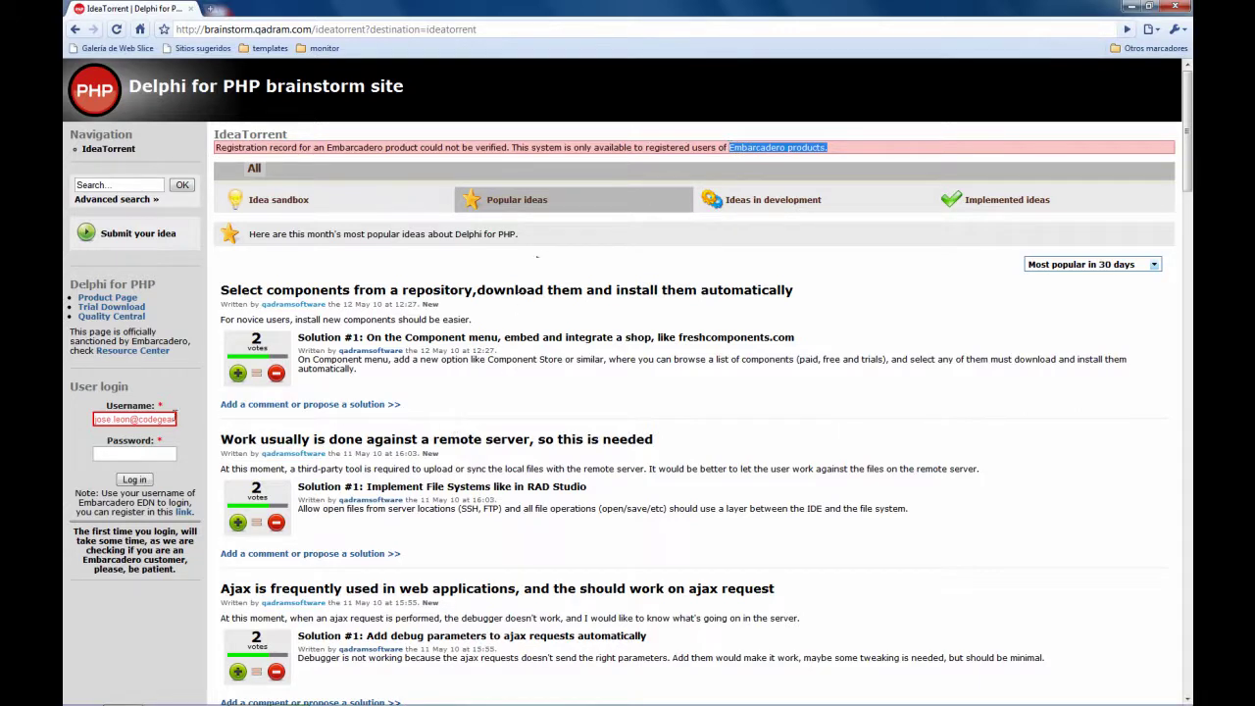
# Choose a different saved username, enter its password, and log in successfully
pyautogui.click(137, 419)
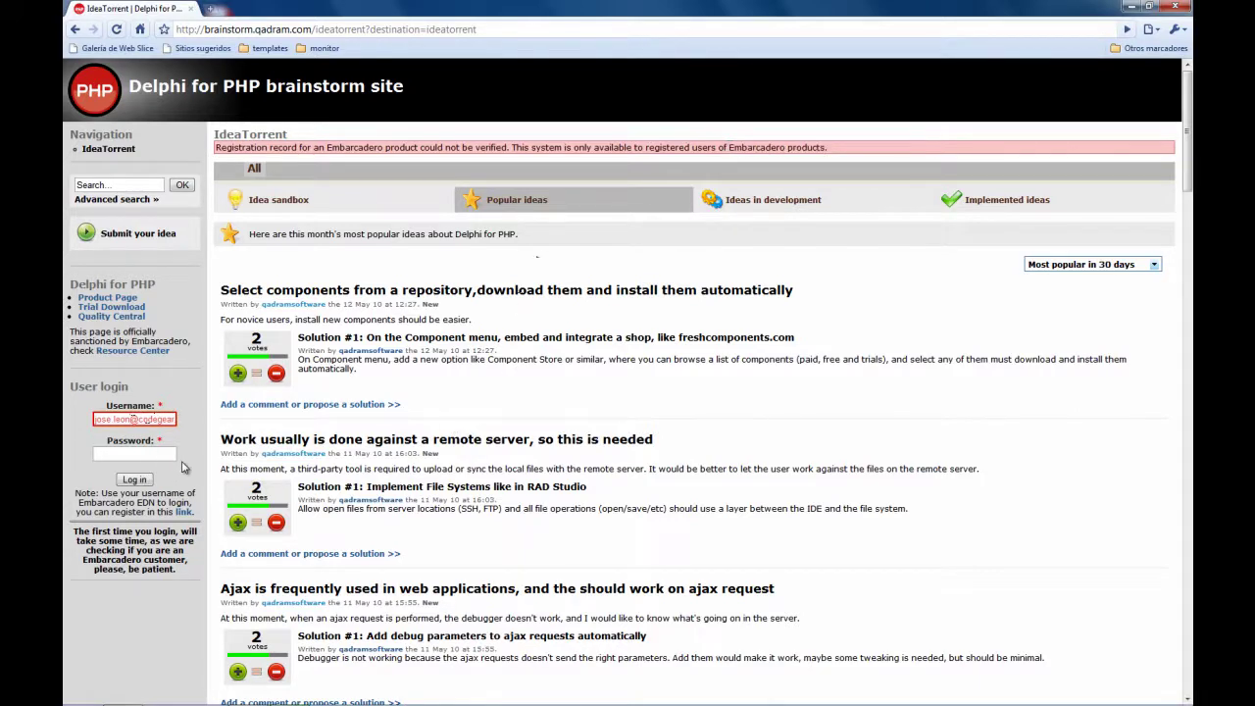
pyautogui.press('Down')
pyautogui.press('Down')
pyautogui.press('Return')
pyautogui.press('Tab')
pyautogui.write('••••••••••••')
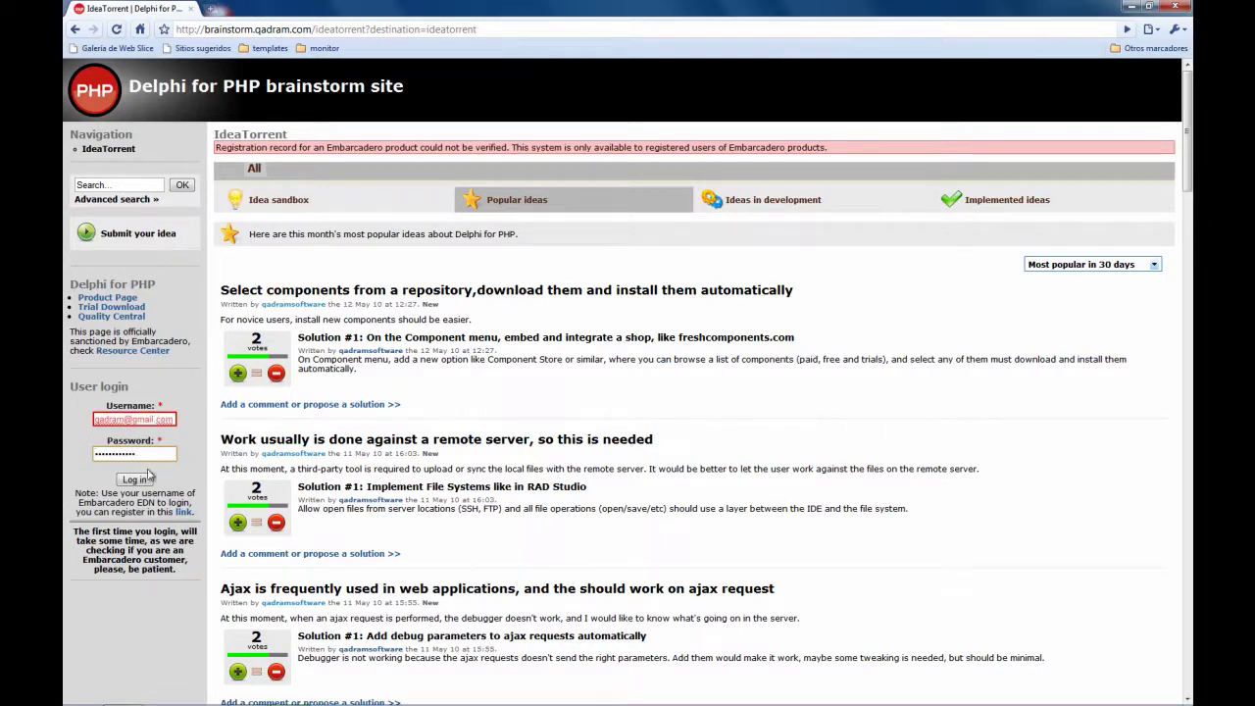
pyautogui.click(139, 480)
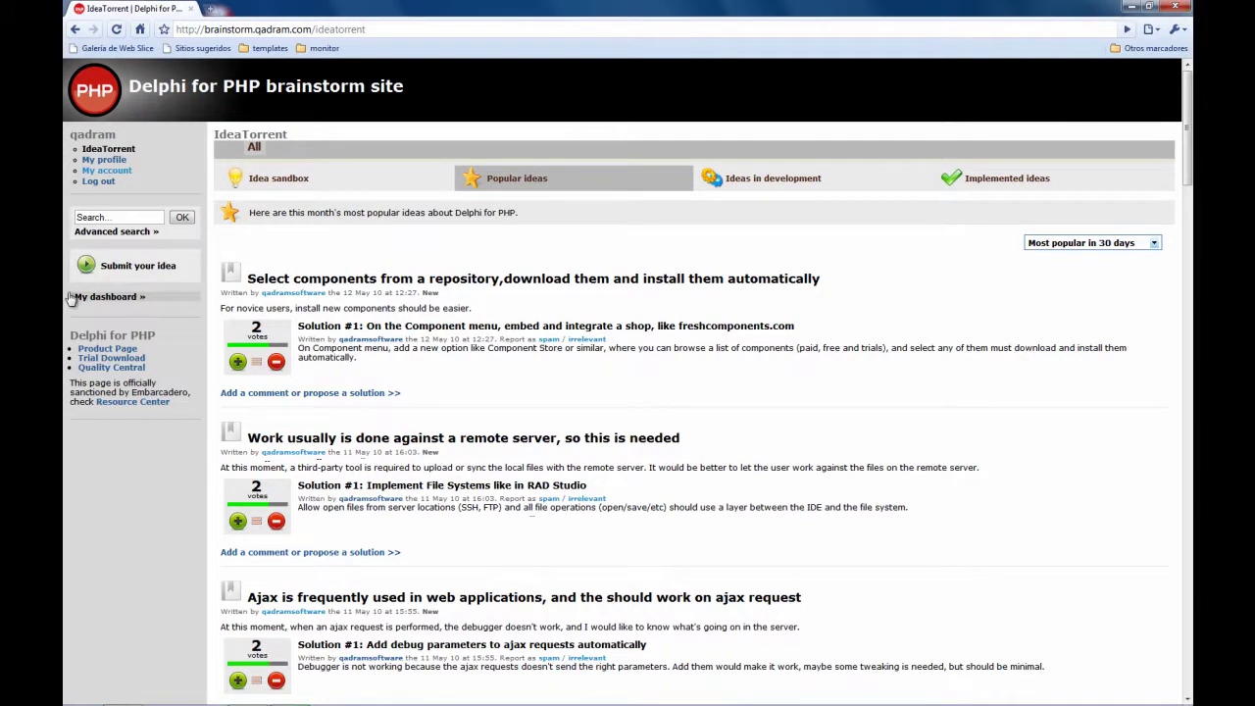
# Start 'Submit your idea' and continue past the Step 1 of 3 welcome notice
pyautogui.click(125, 274)
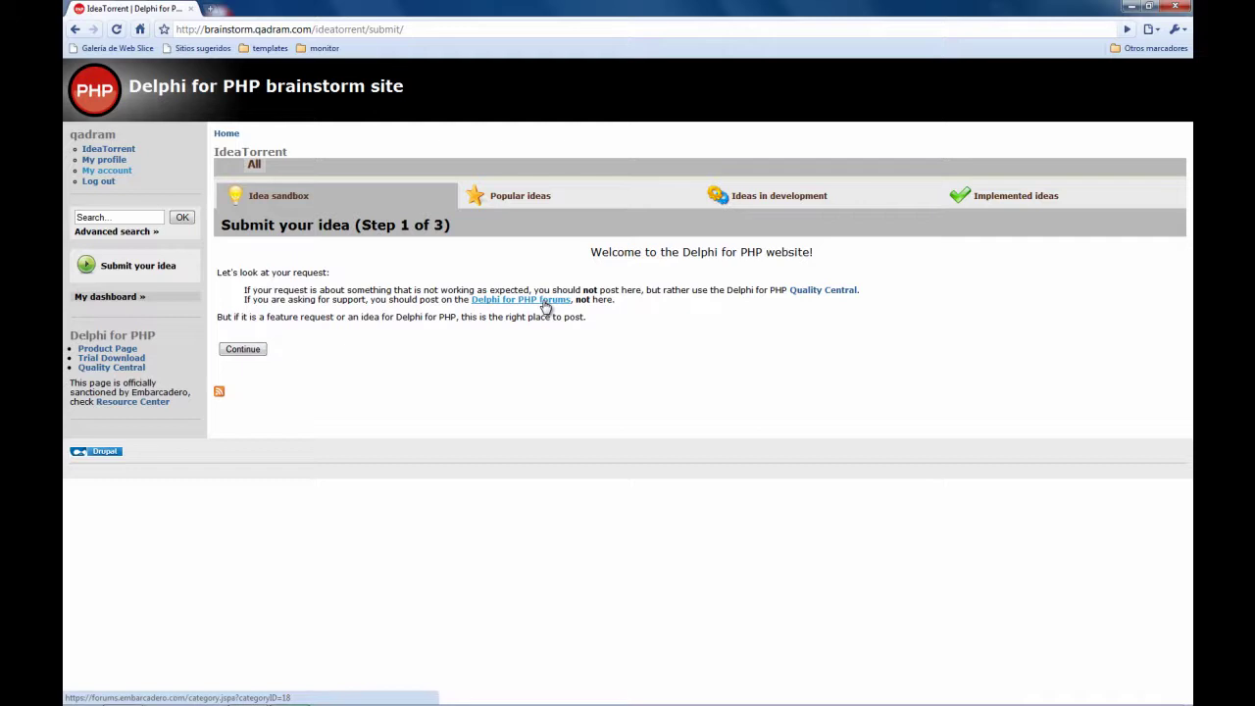
pyautogui.click(242, 349)
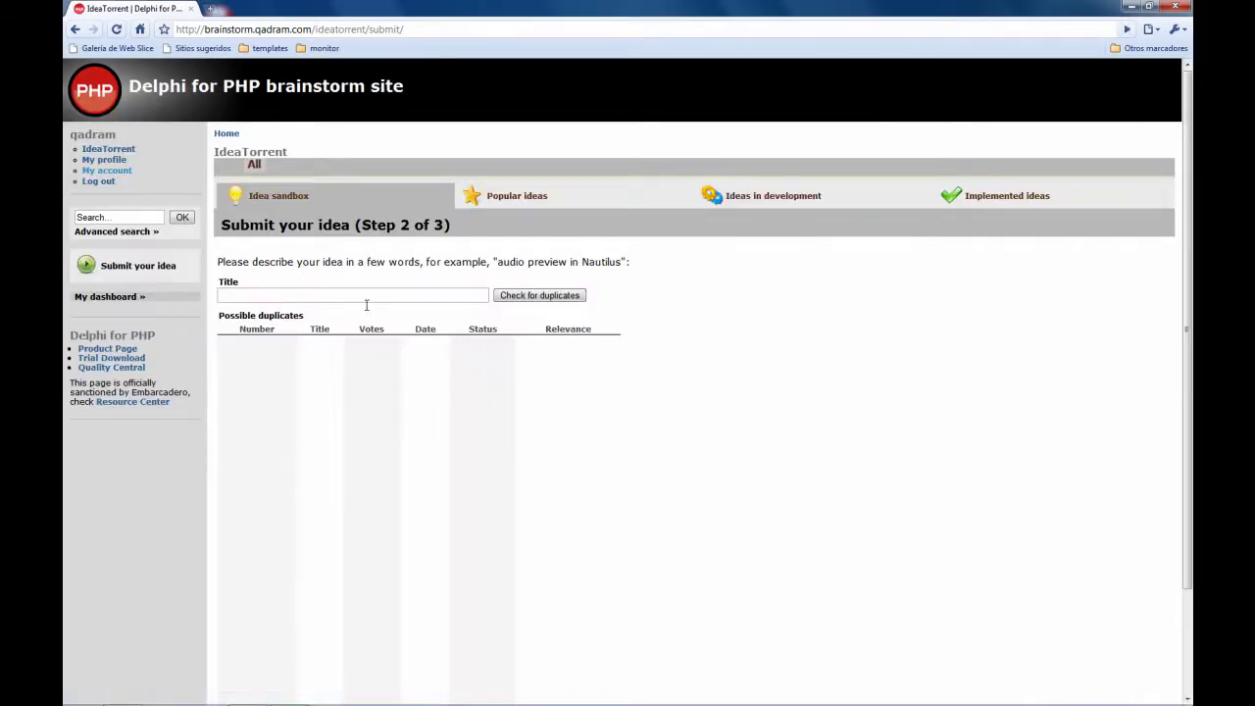
# Title the idea 'This my awesome idea', check for duplicates, and continue to Step 3
pyautogui.click(359, 294)
pyautogui.write('This my a')
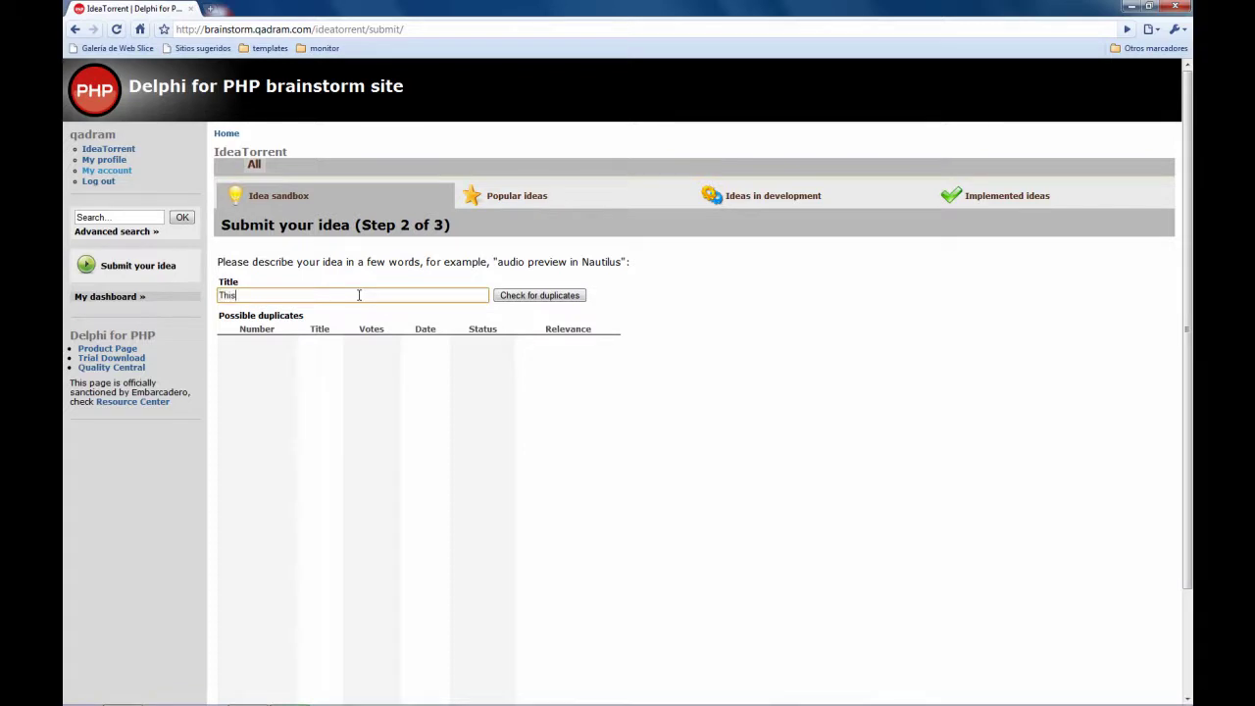
pyautogui.write('wesome idea')
pyautogui.click(551, 297)
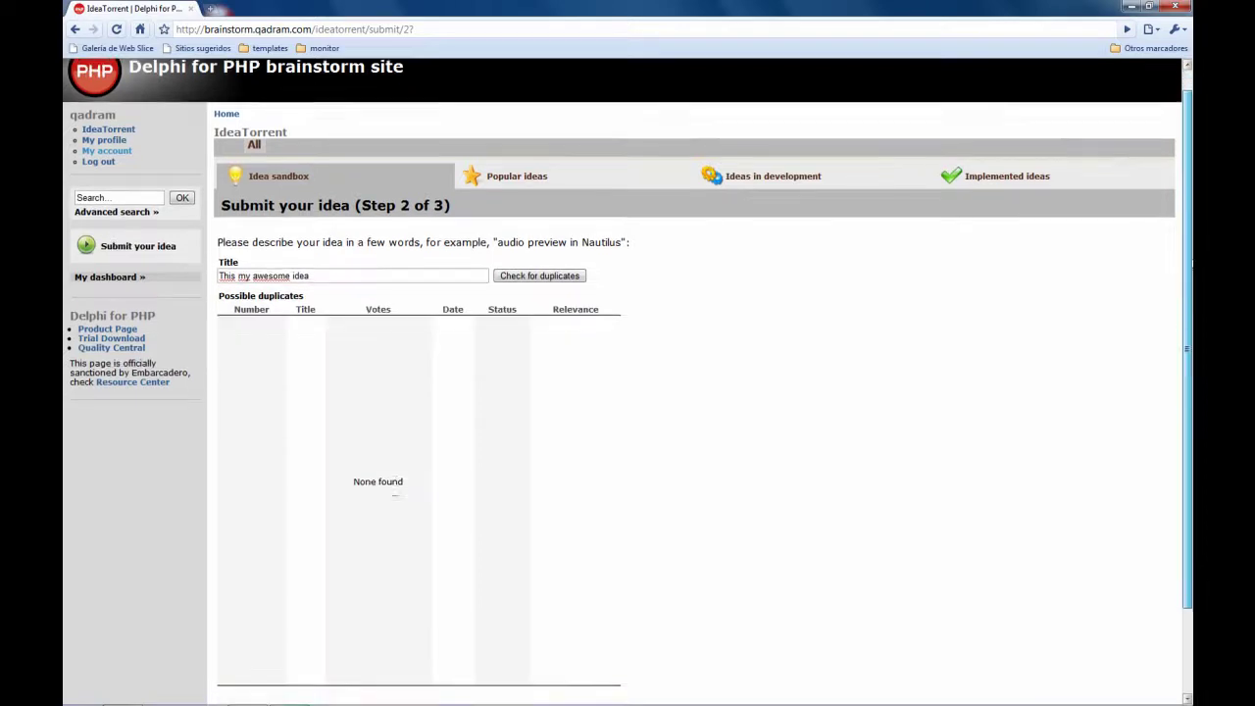
pyautogui.scroll(-2, 1187, 227)
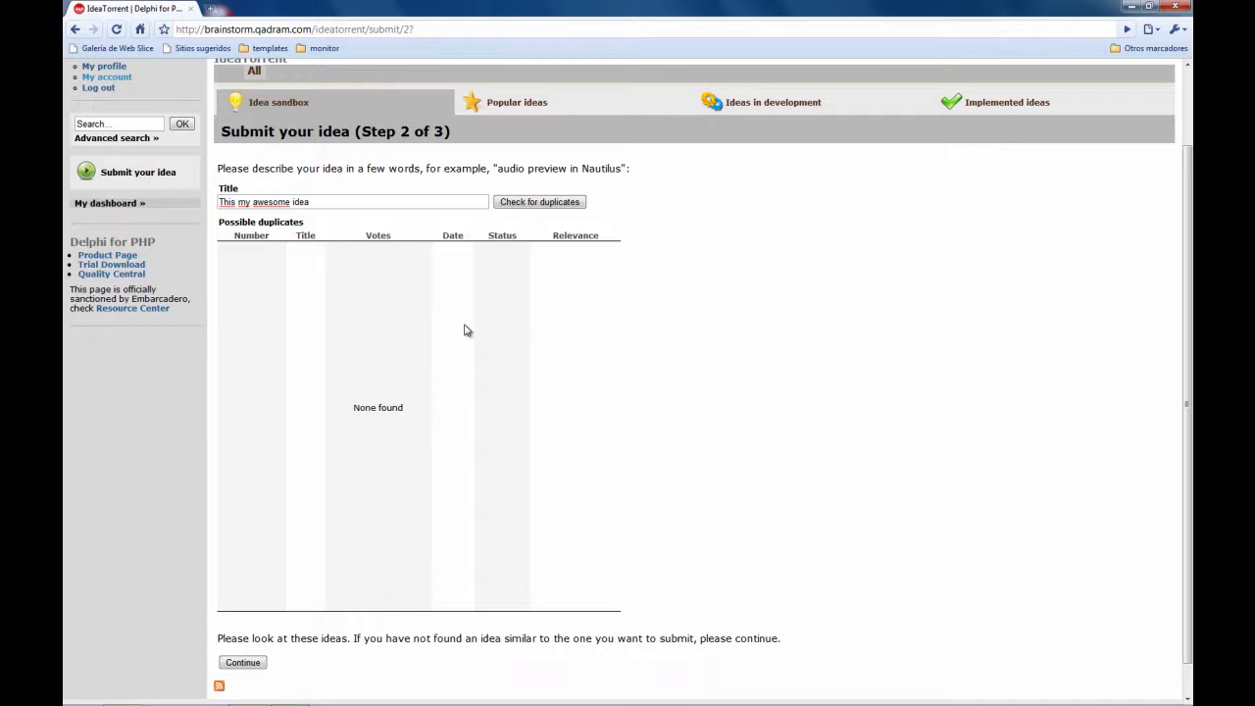
pyautogui.click(243, 663)
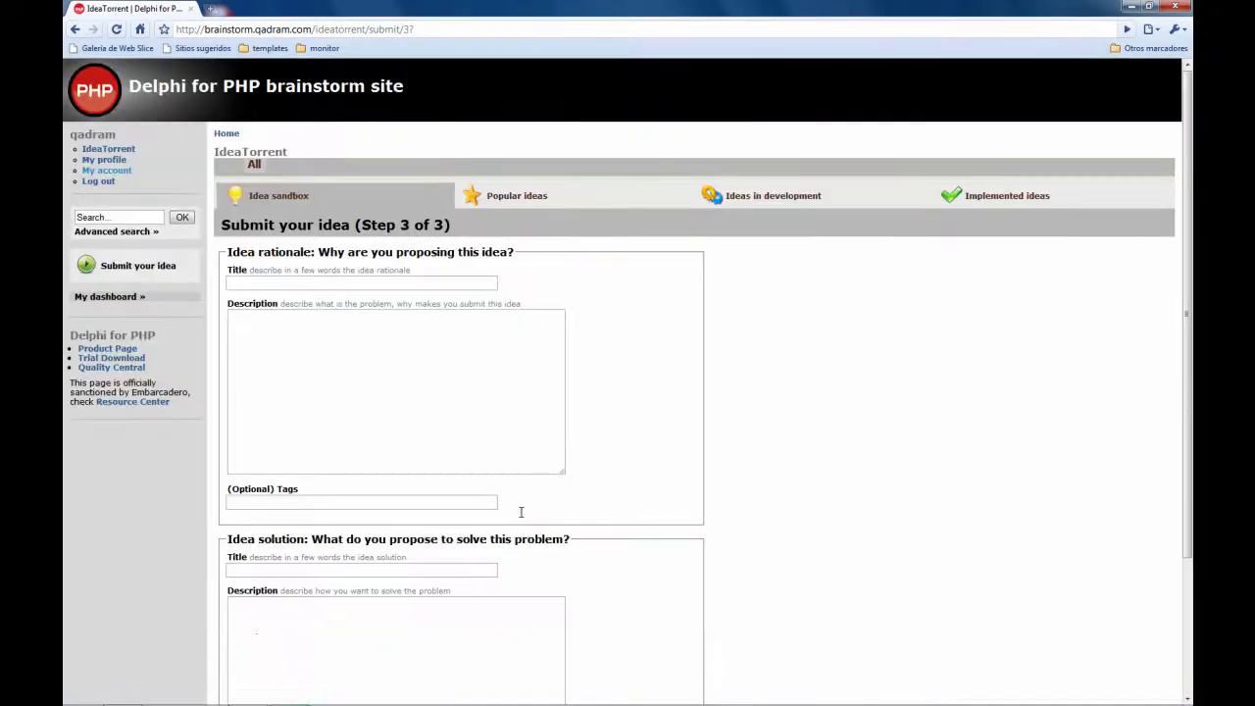
# Fill the rationale title 'Because I think it rocks and I need' and description 'Because I'm testing the'
pyautogui.click(396, 285)
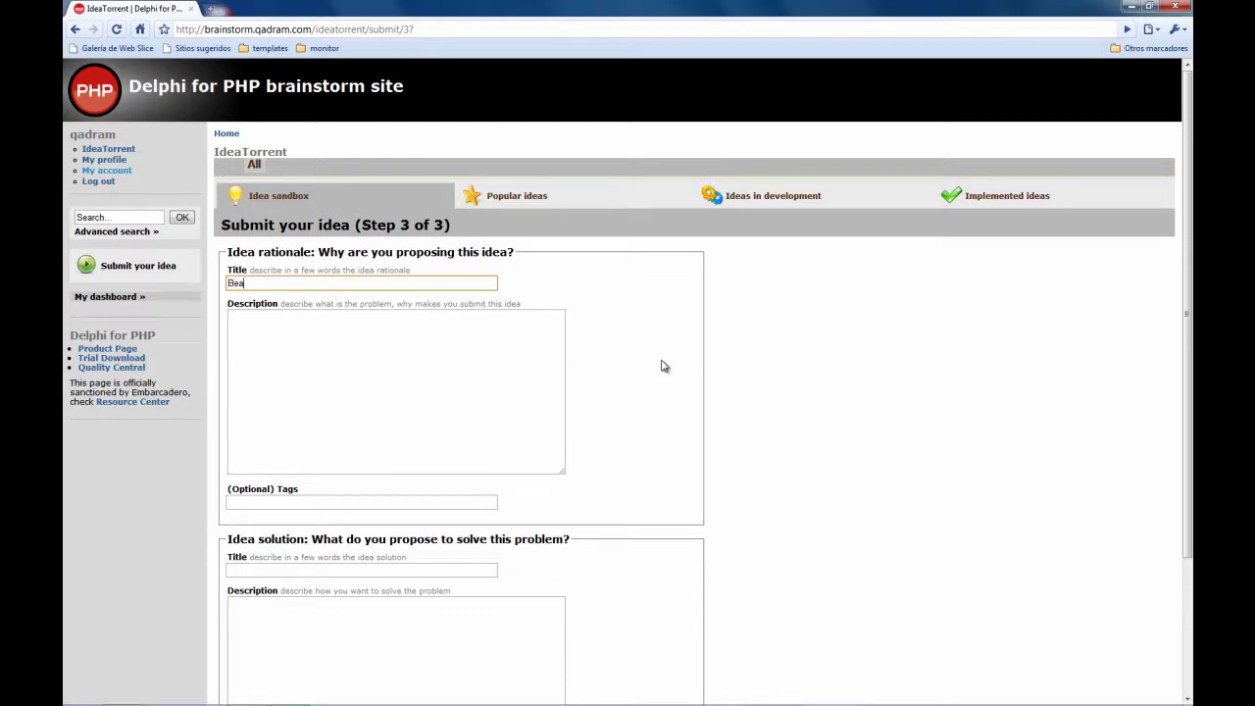
pyautogui.write('Because I think it rocks and I need it badly')
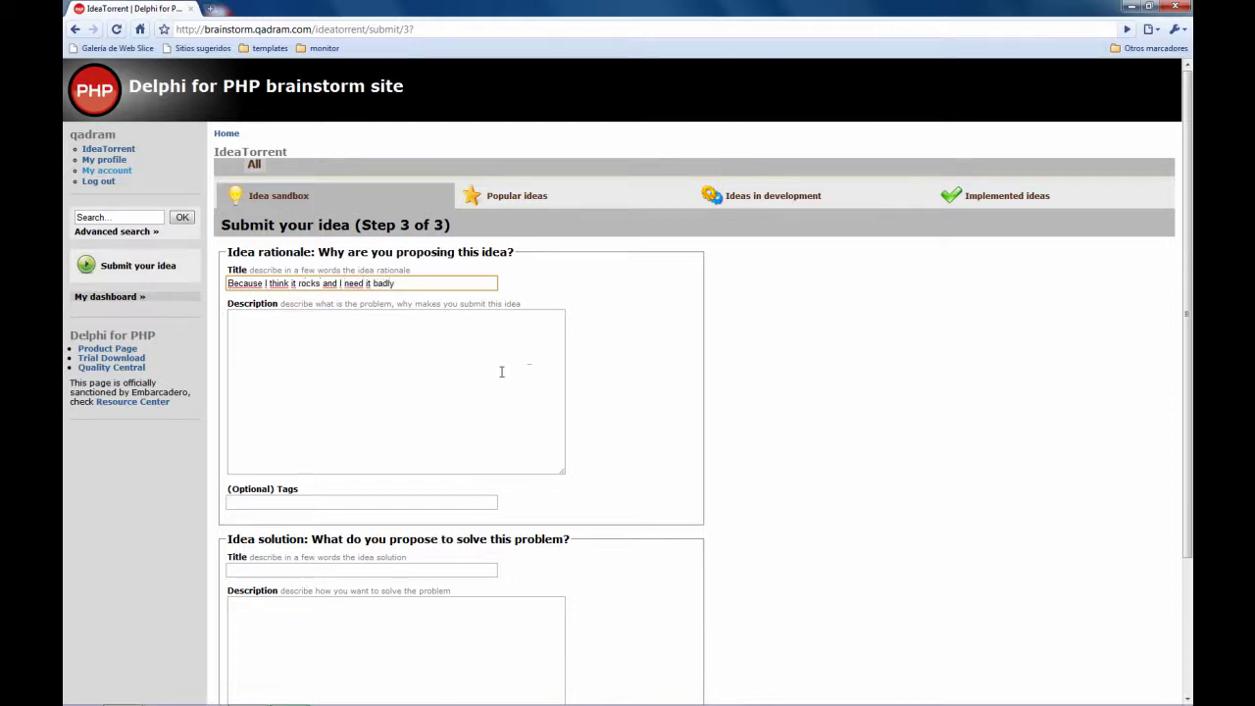
pyautogui.click(441, 377)
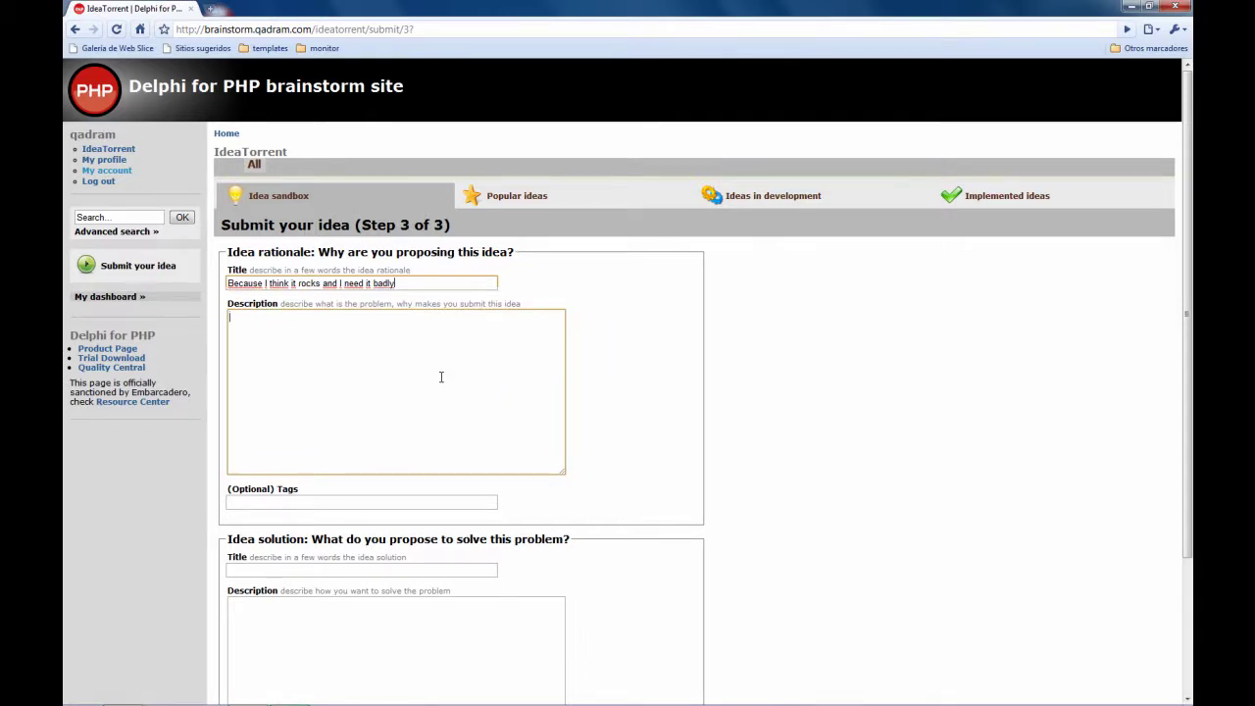
pyautogui.click(441, 376)
pyautogui.write("Because I'm testing the system")
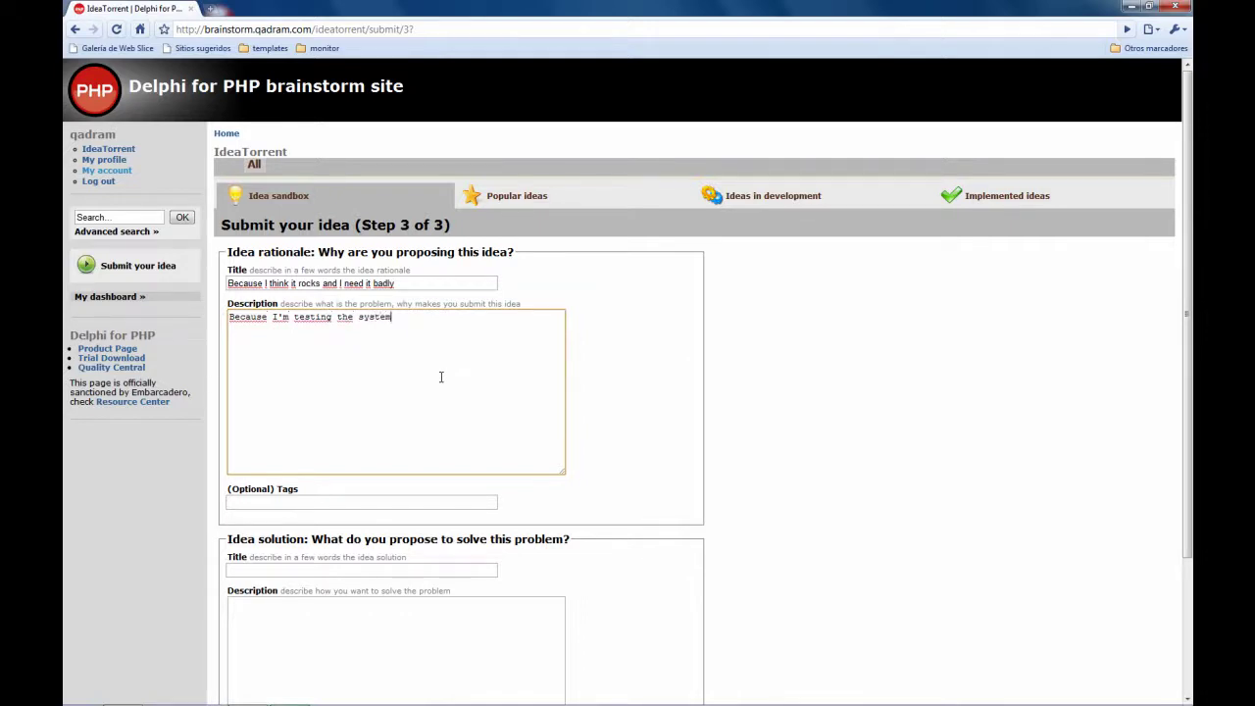
pyautogui.click(348, 502)
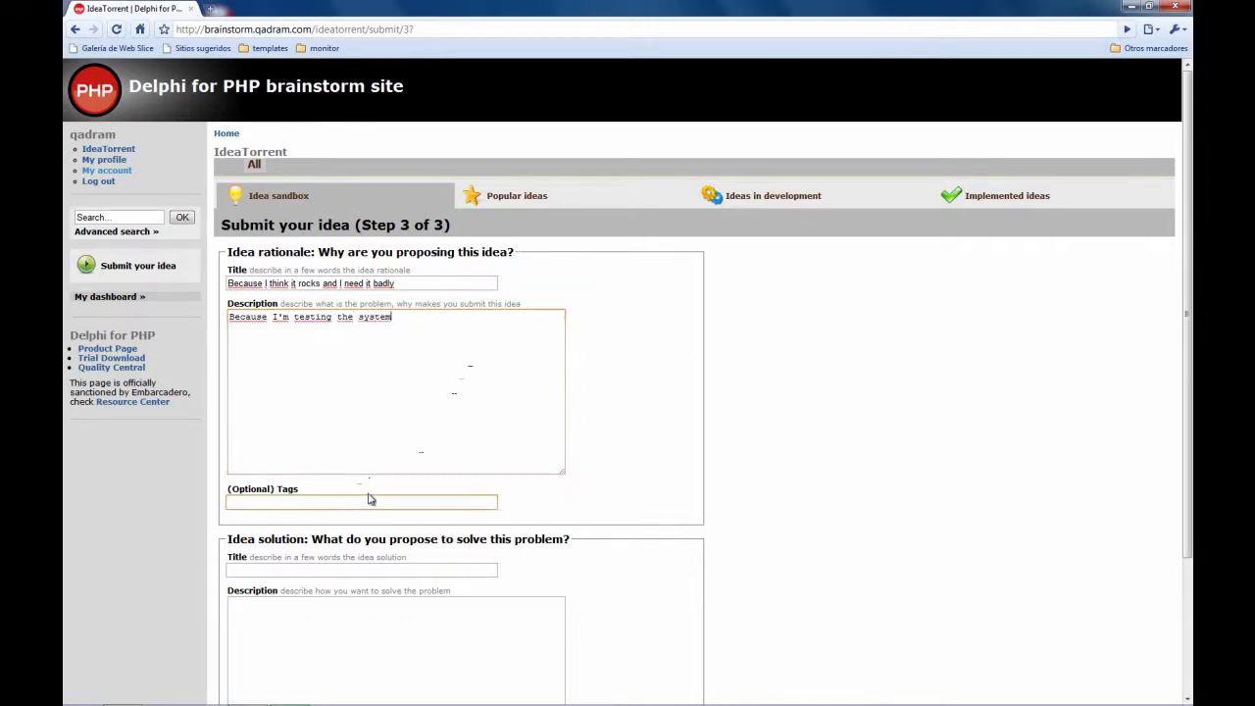
pyautogui.moveTo(1191, 379); pyautogui.dragTo(1191, 458)
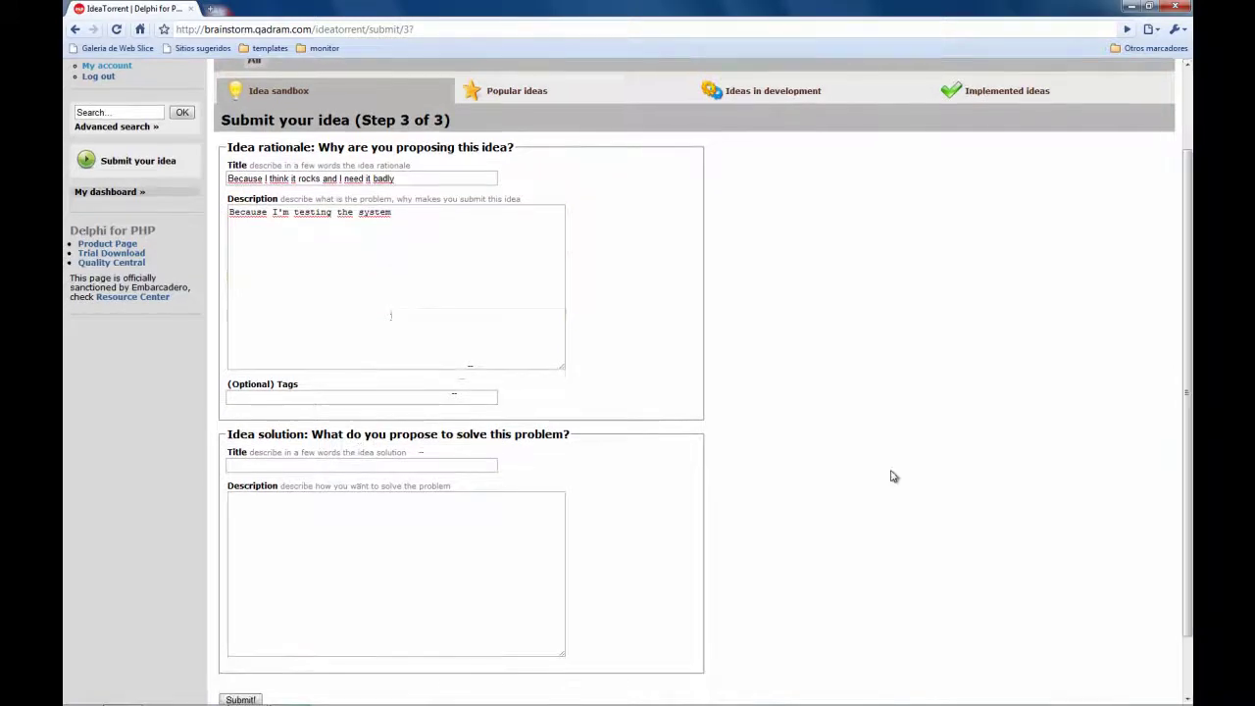
# Enter solution title 'To integrate an new component' with placeholder description 'asdfasdf'
pyautogui.click(408, 463)
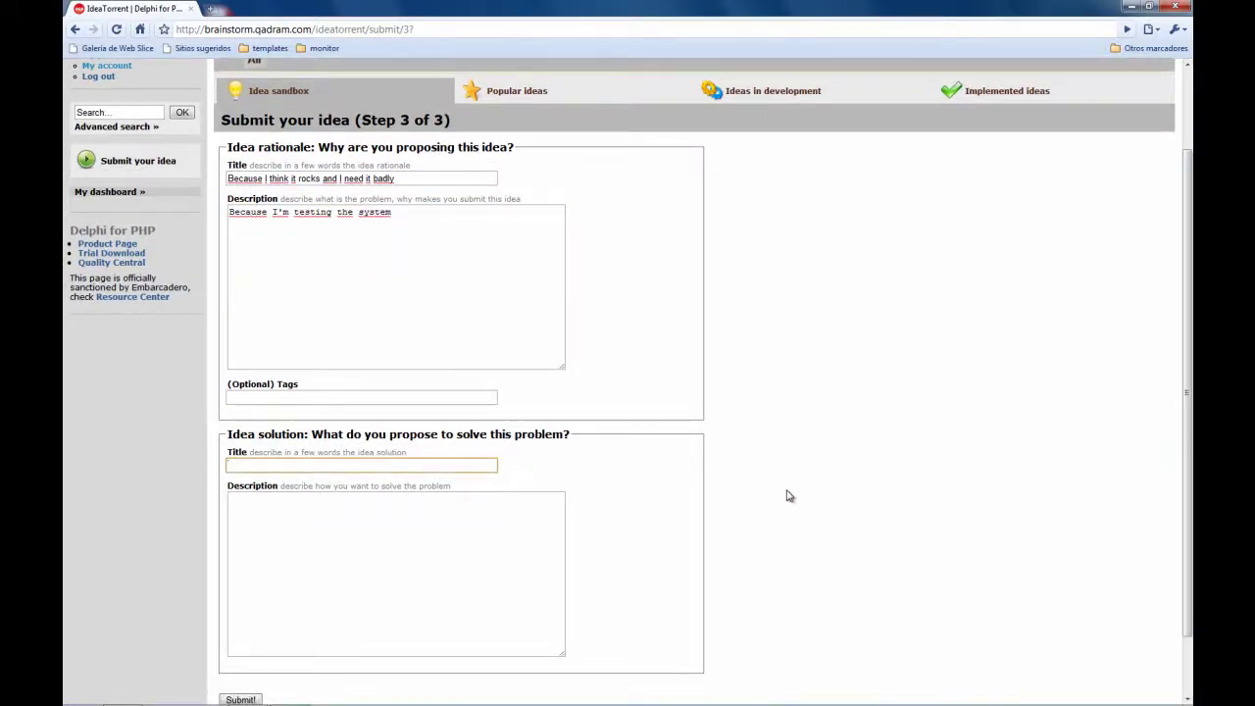
pyautogui.write('To integrate an new component set')
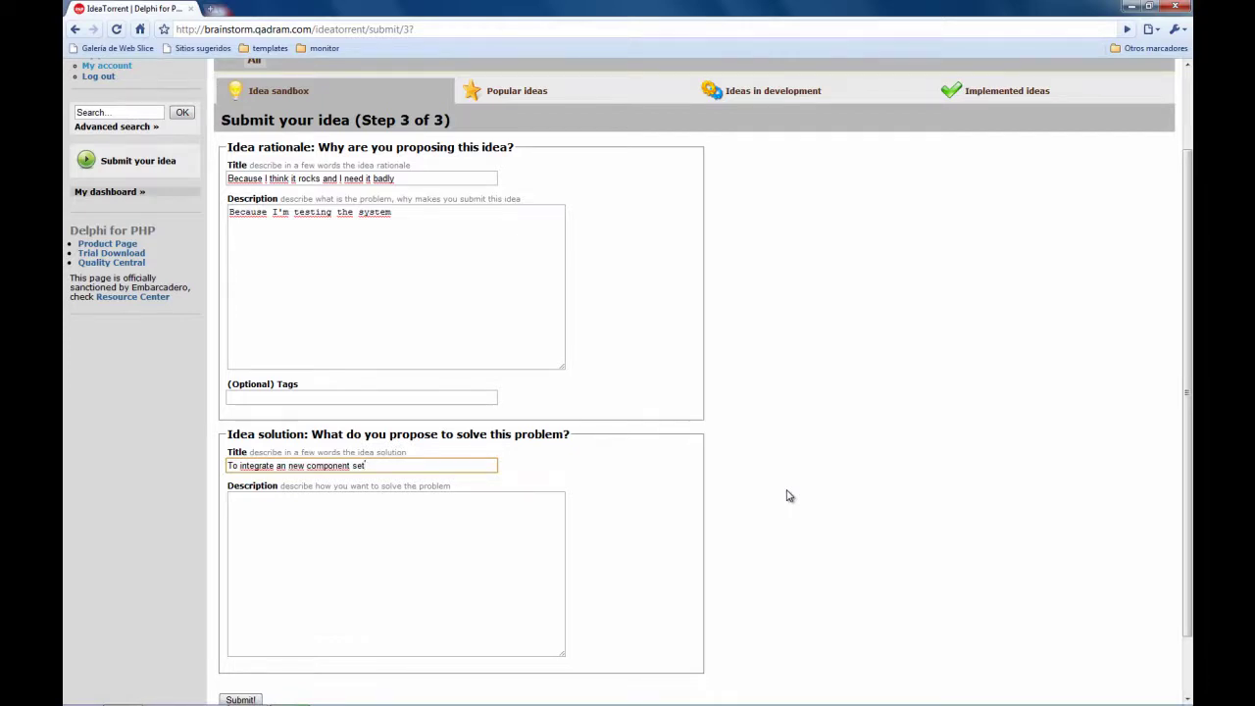
pyautogui.click(526, 544)
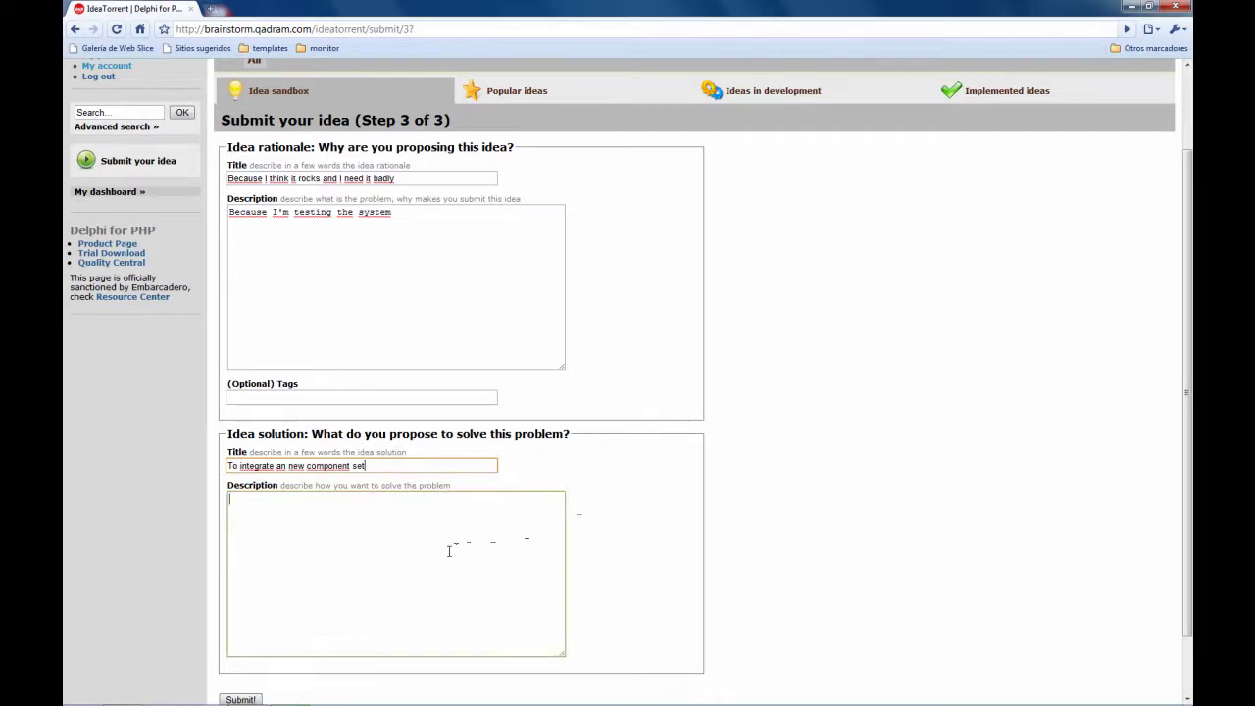
pyautogui.write('asdfasdf')
pyautogui.press('Tab')
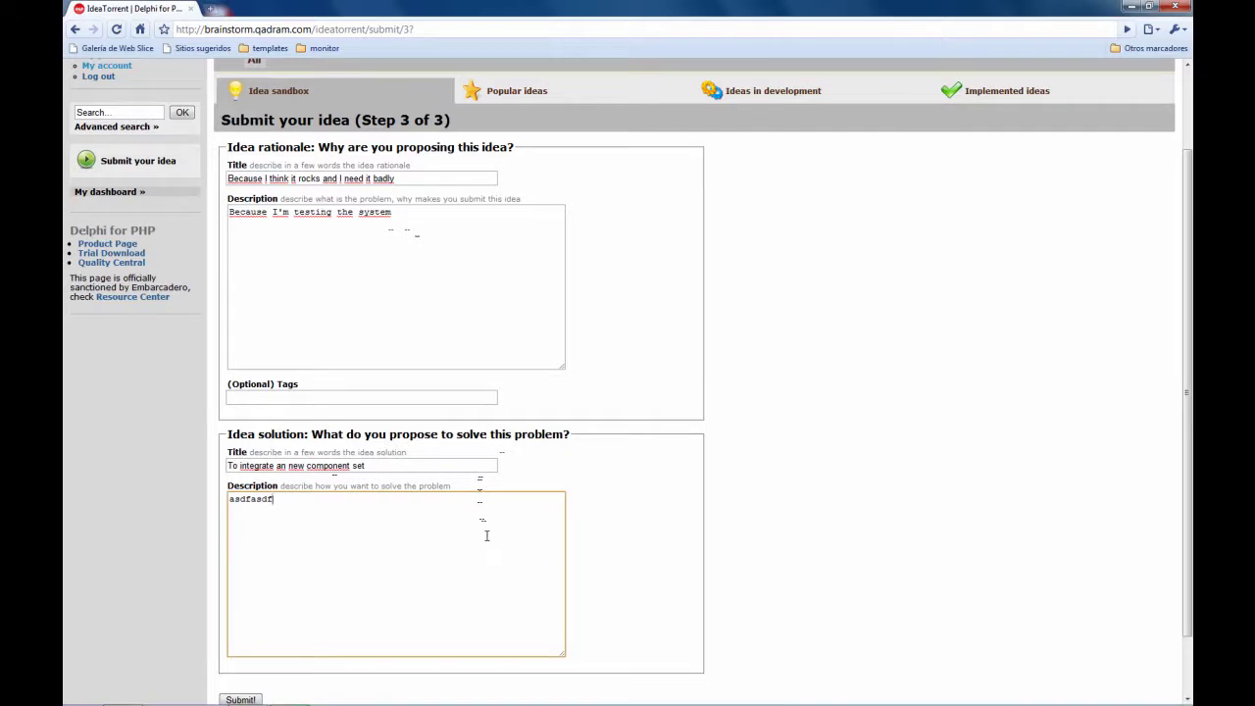
pyautogui.moveTo(1189, 392); pyautogui.dragTo(1175, 439)
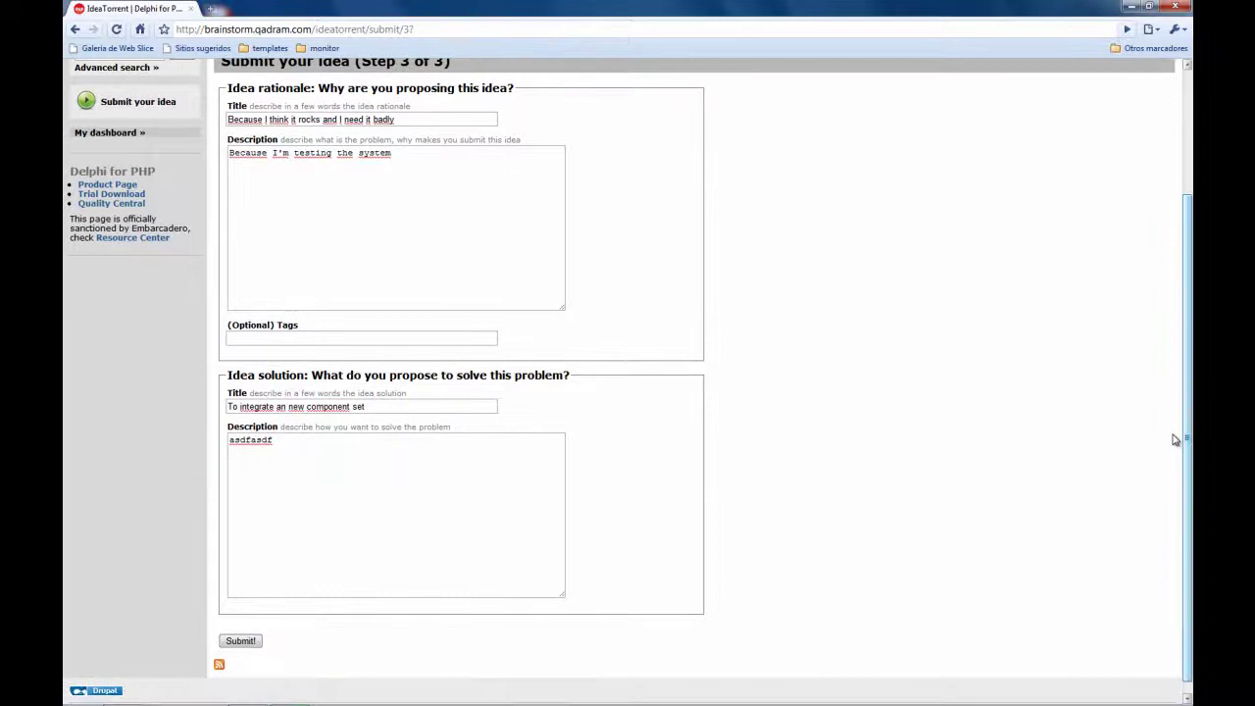
# Submit the completed idea form
pyautogui.click(243, 641)
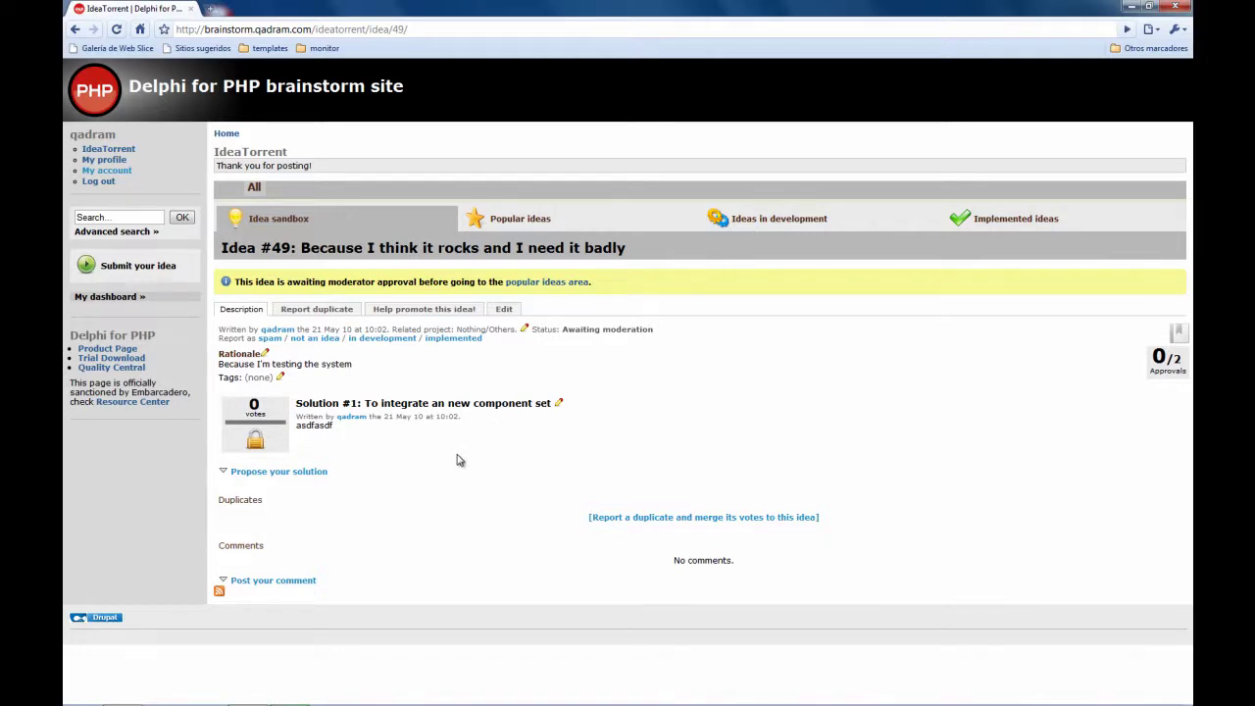
# Log out of the submitting account and log in with the saved moderator account
pyautogui.click(92, 184)
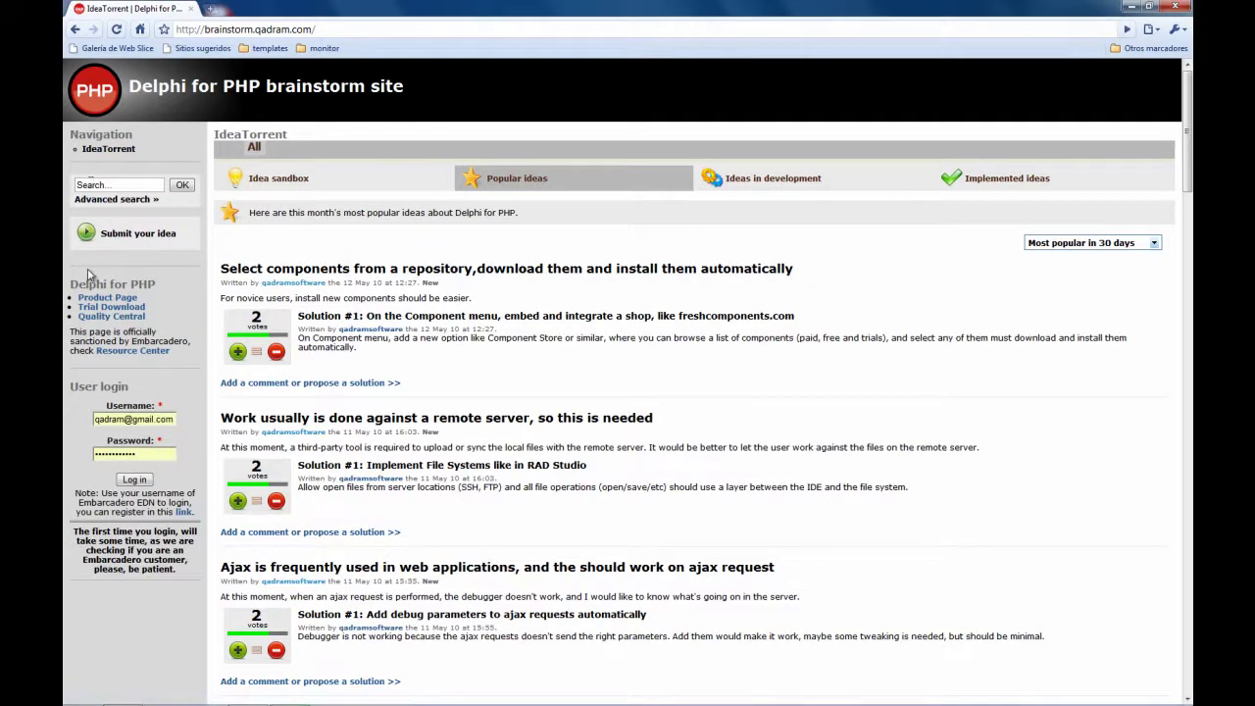
pyautogui.click(157, 422)
pyautogui.doubleClick(157, 421)
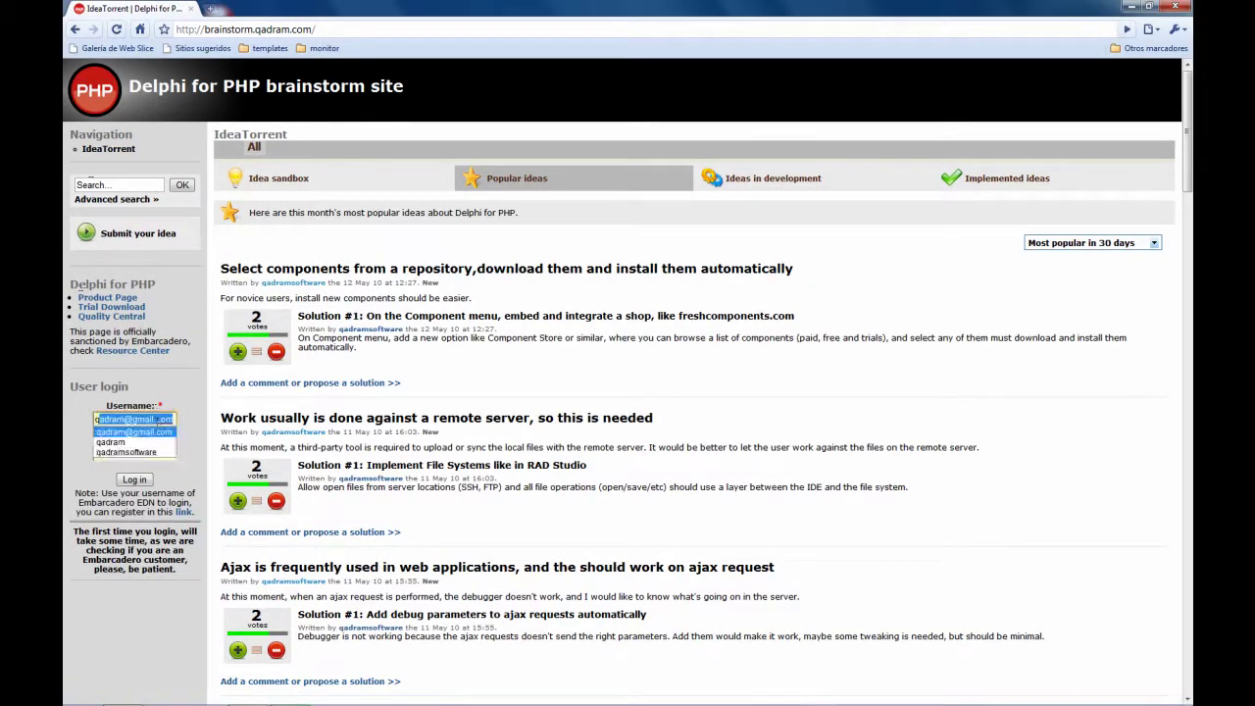
pyautogui.press('Down')
pyautogui.press('Down')
pyautogui.press('Return')
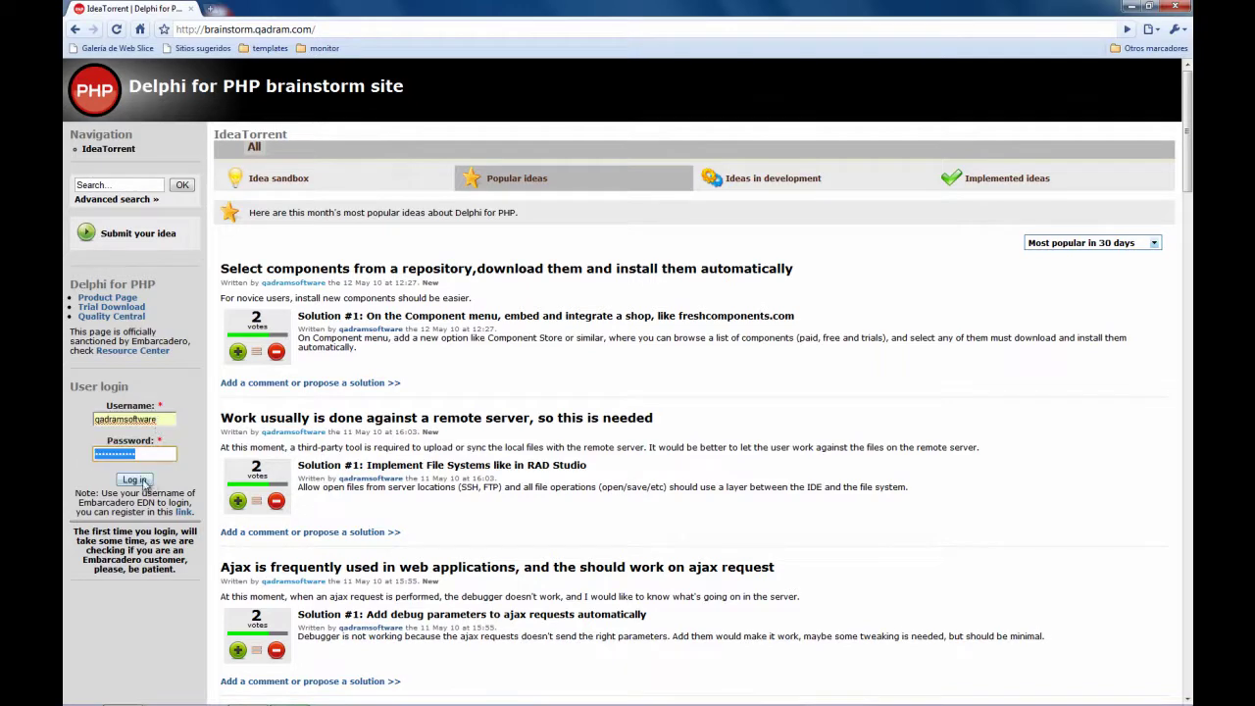
pyautogui.click(145, 480)
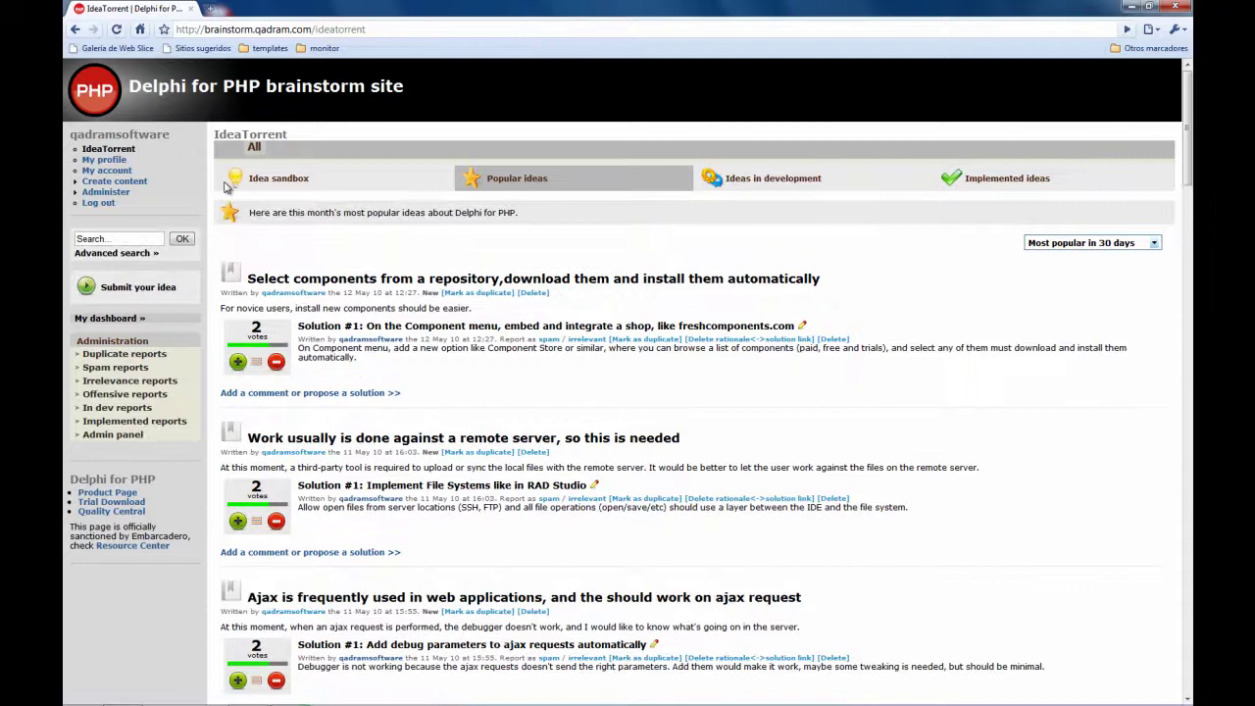
# Approve Idea #49 in the Idea sandbox, then log out
pyautogui.click(266, 180)
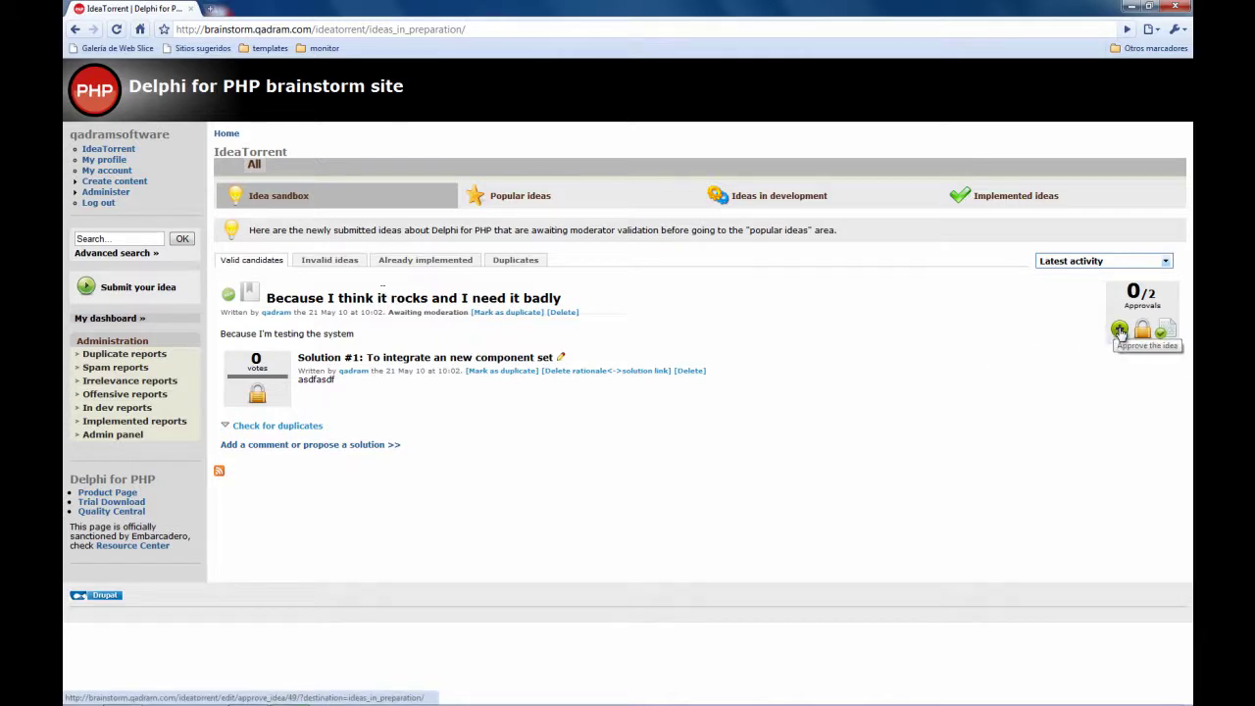
pyautogui.click(1119, 330)
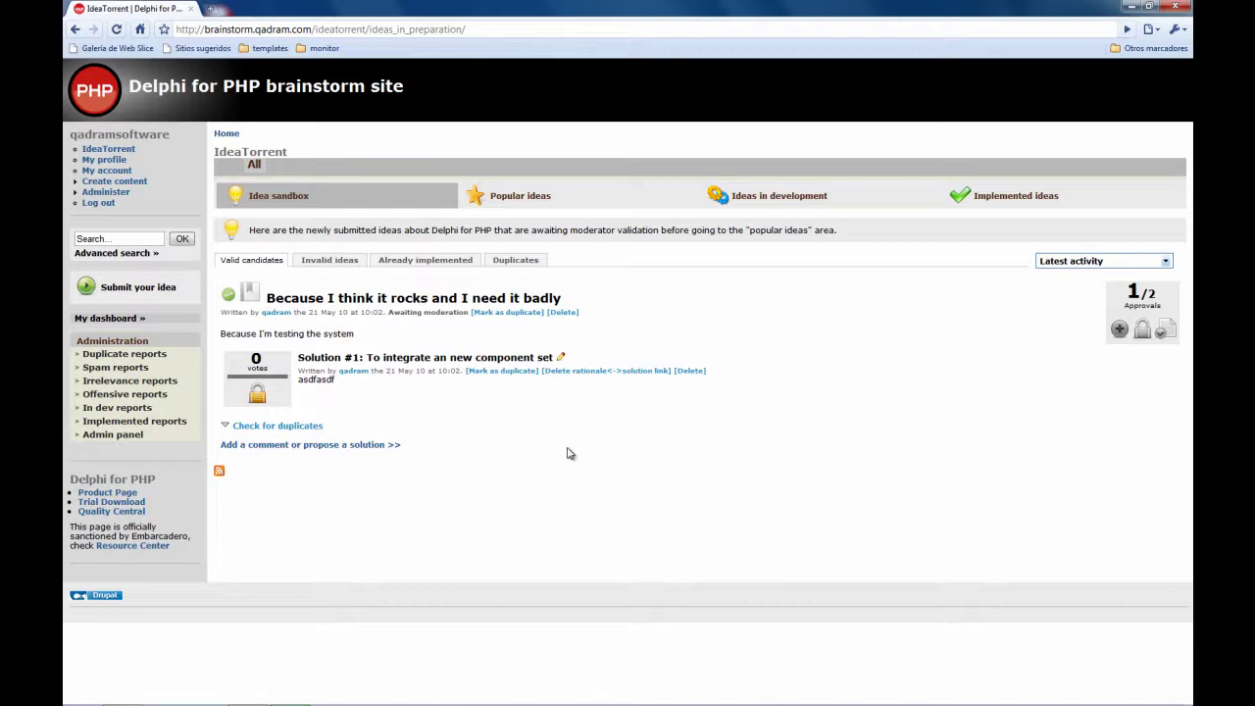
pyautogui.click(98, 205)
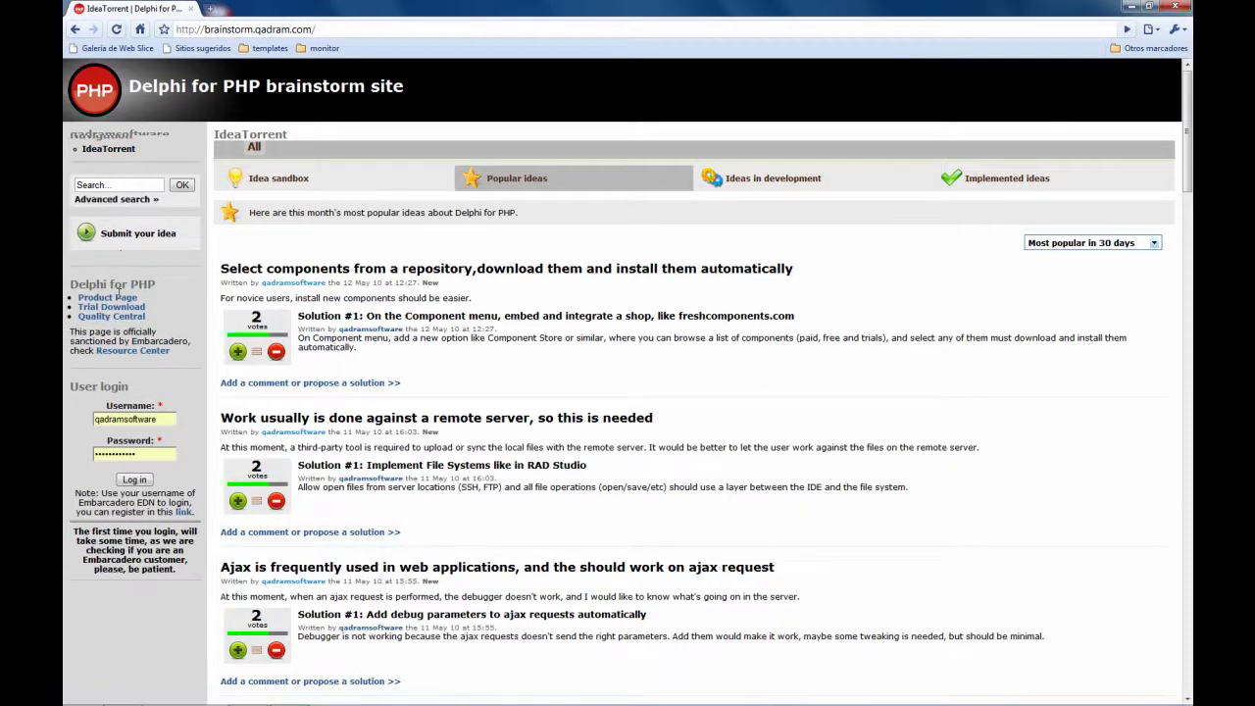
# Log in as the second moderator by entering their username and password
pyautogui.moveTo(168, 419); pyautogui.dragTo(78, 423)
pyautogui.write('ttm')
pyautogui.press('Tab')
pyautogui.write('*******')
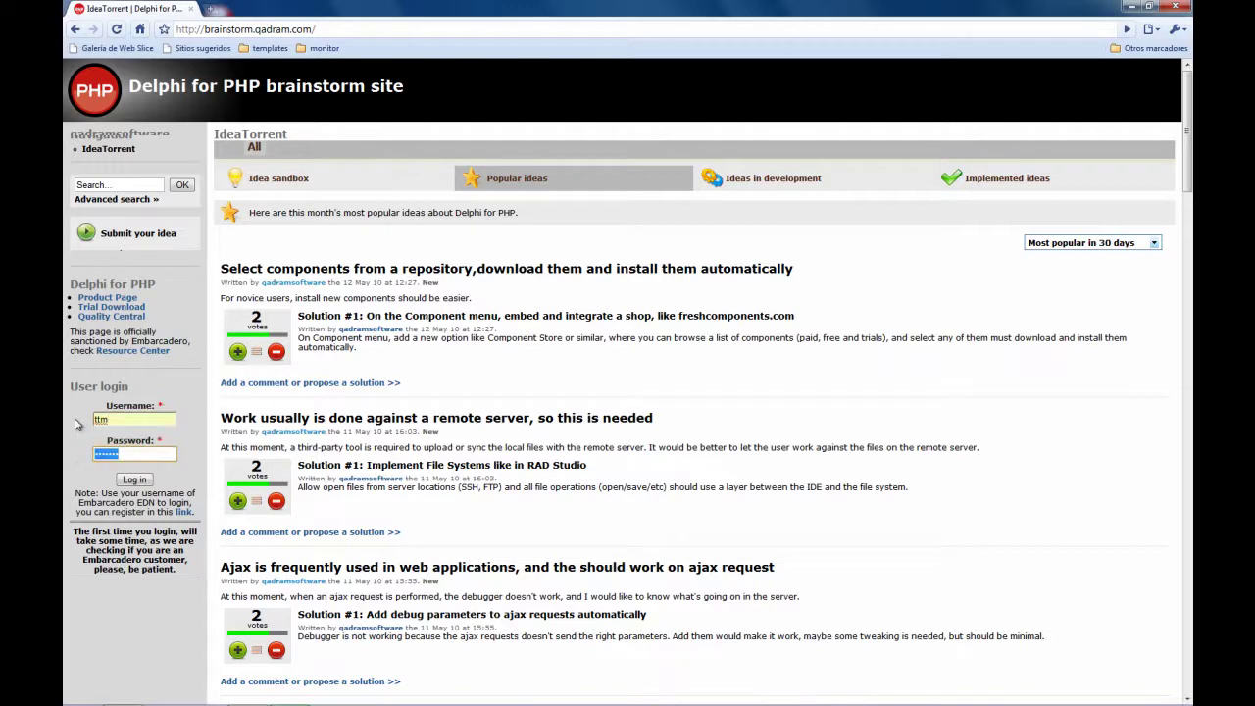
pyautogui.click(131, 482)
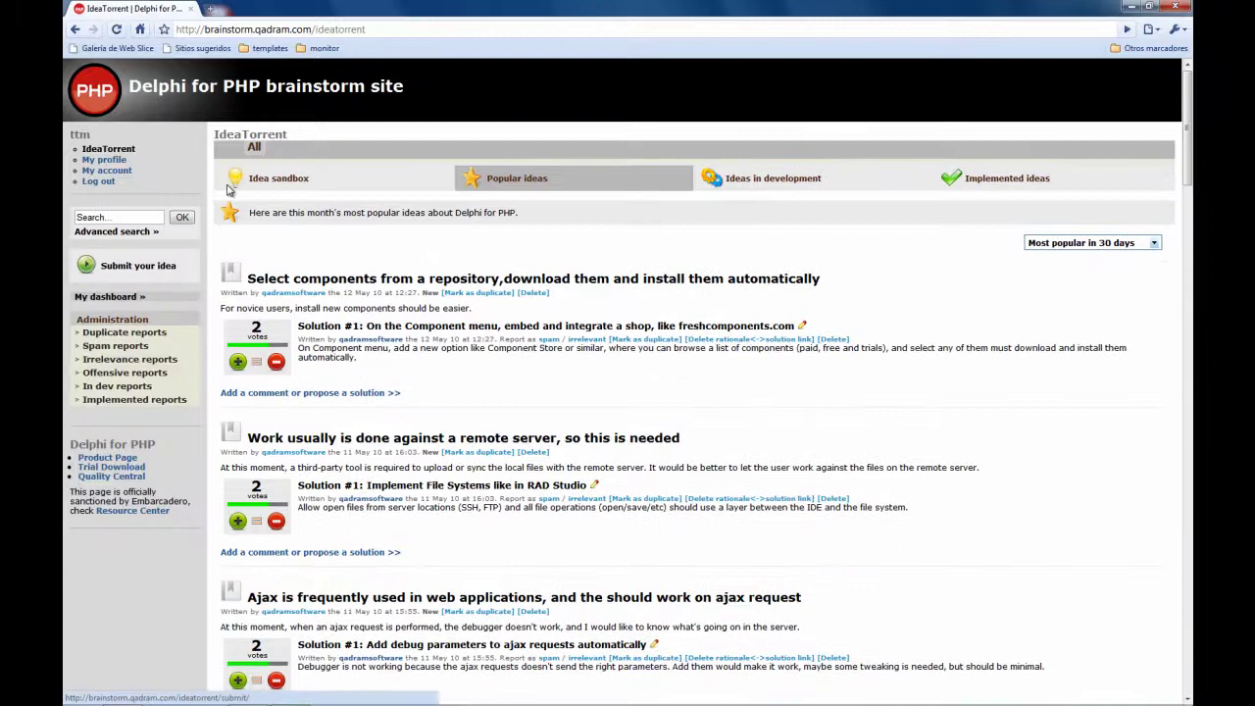
# Approve Idea #49 in the Idea sandbox and reload to confirm it's gone
pyautogui.click(284, 177)
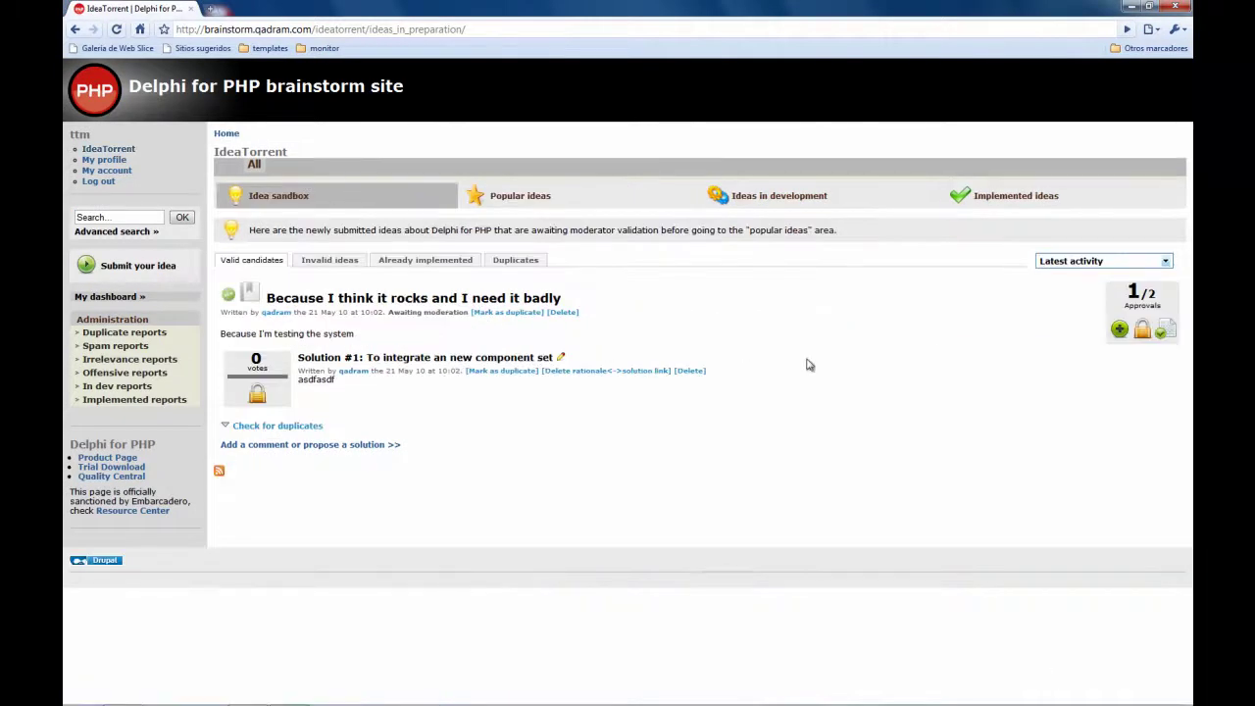
pyautogui.click(1119, 330)
pyautogui.click(283, 202)
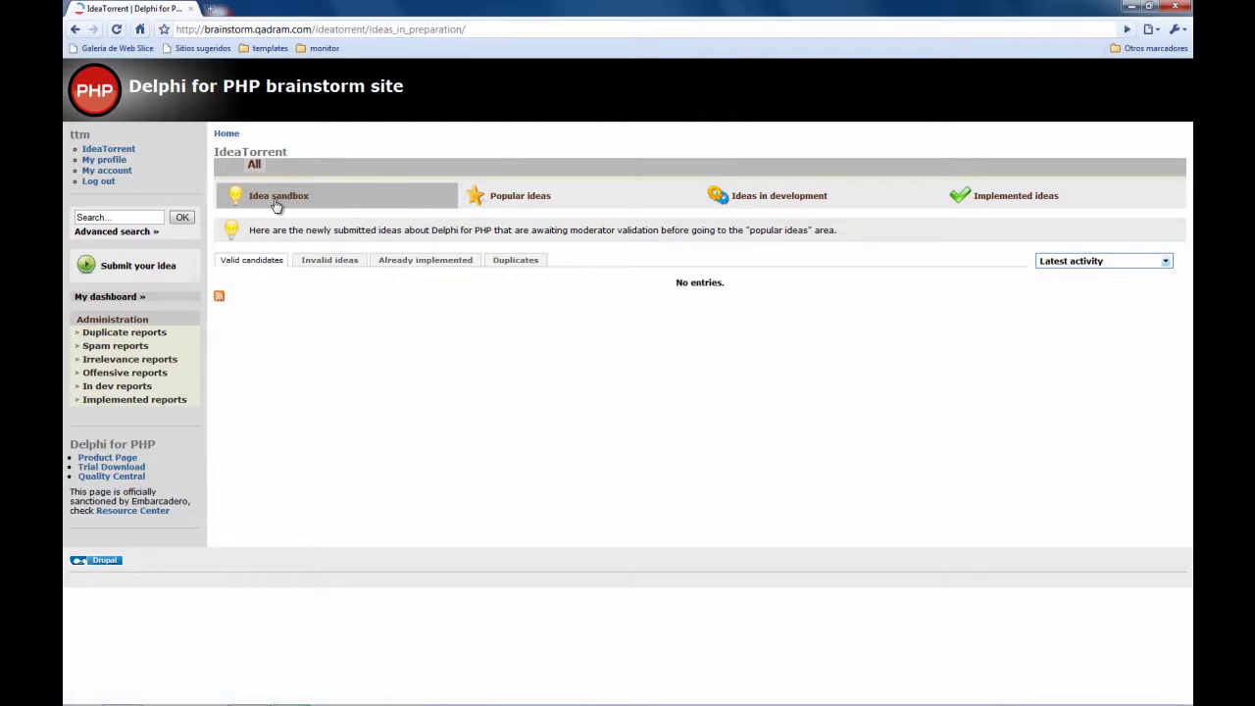
# Show Popular ideas sorted by Latest first
pyautogui.click(525, 199)
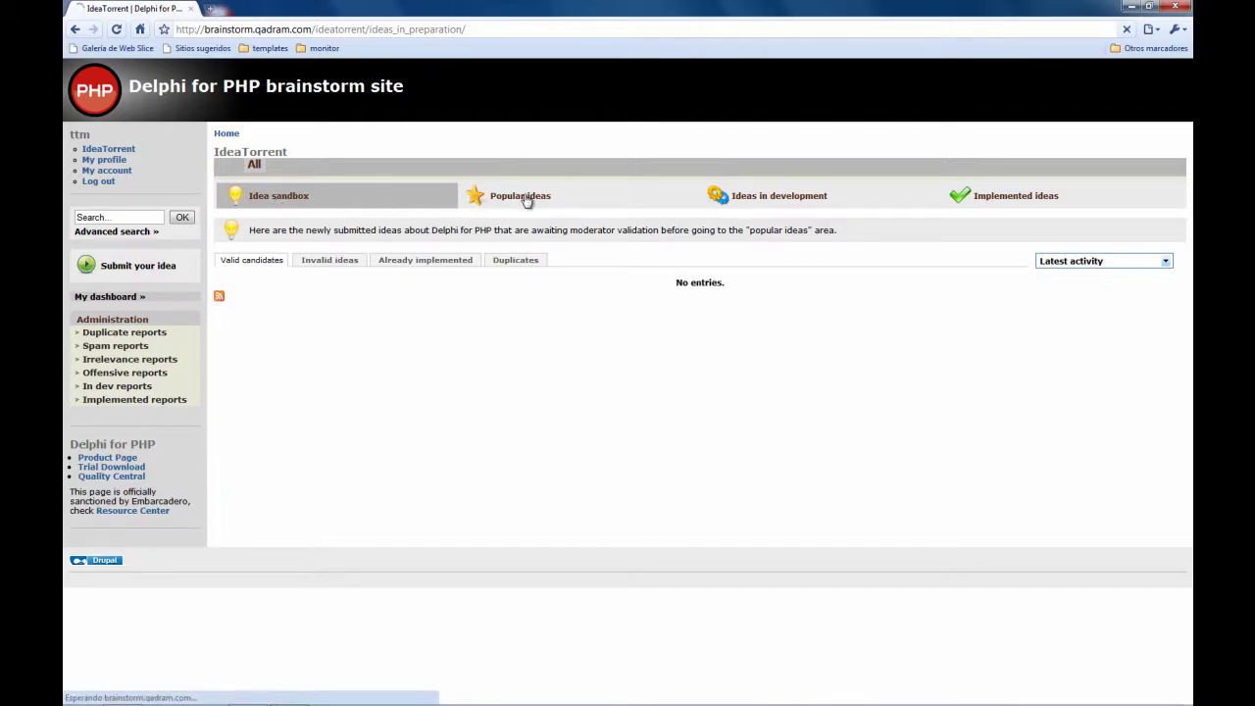
pyautogui.click(1061, 245)
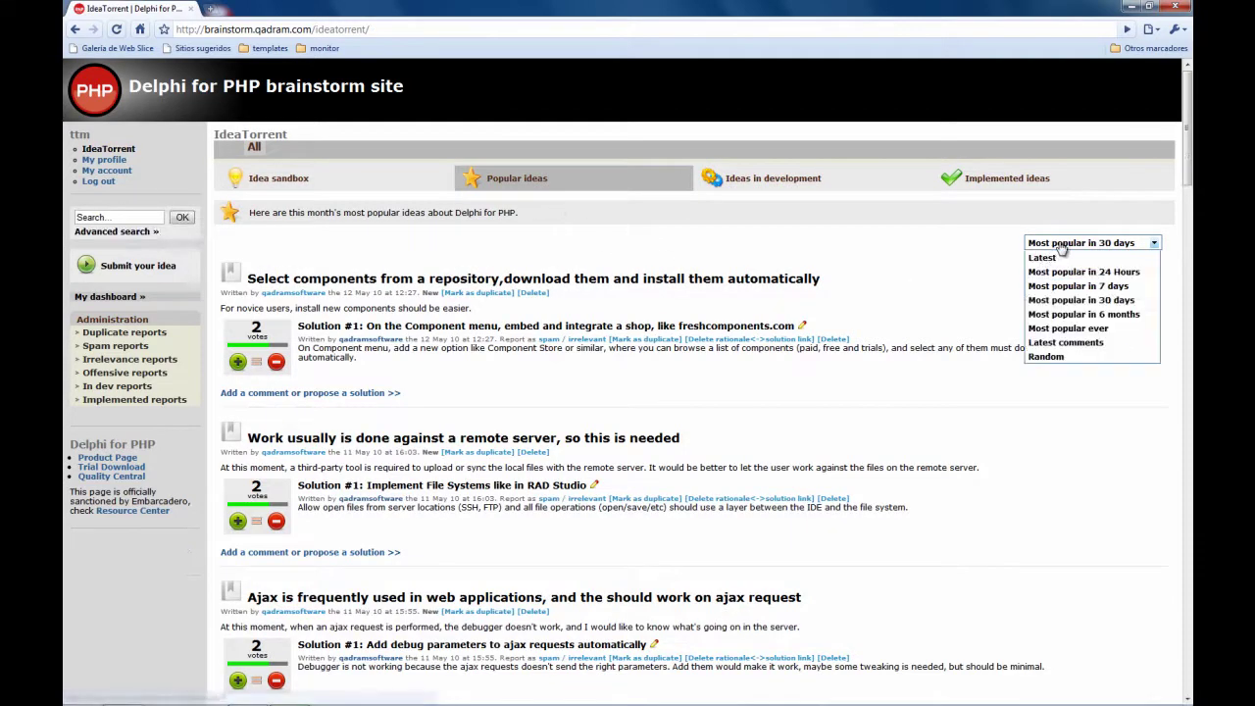
pyautogui.moveTo(1030, 242)
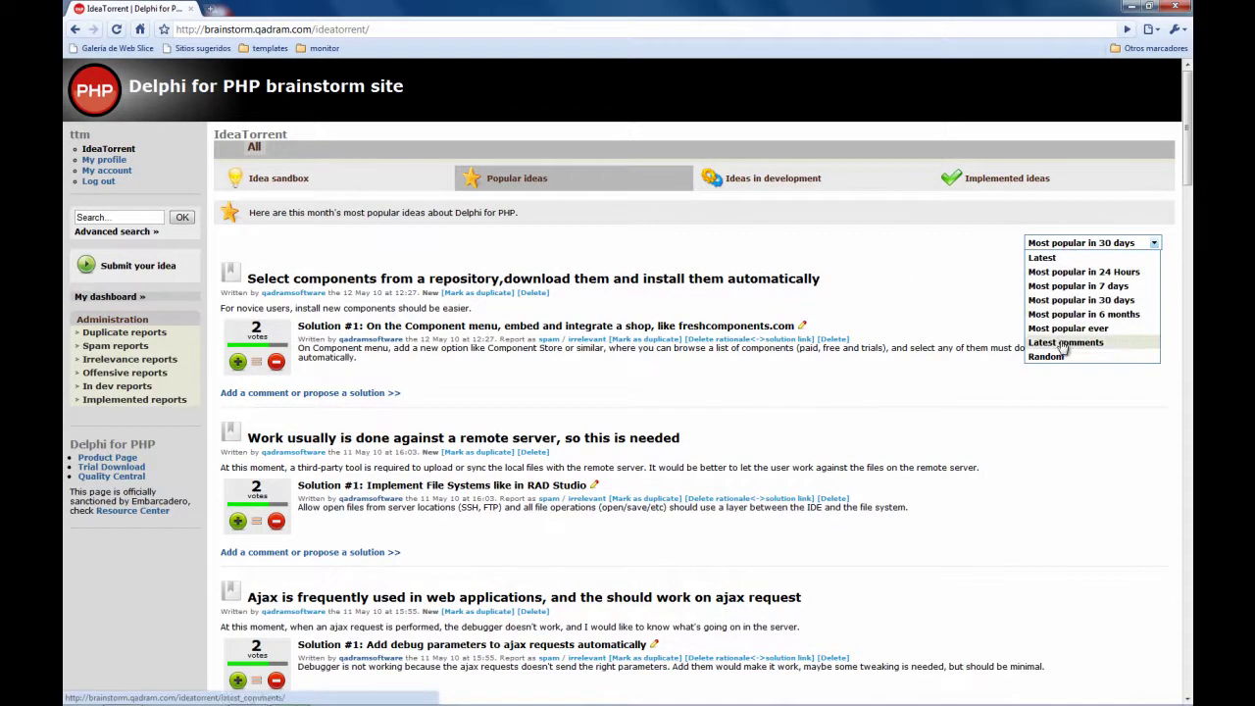
pyautogui.click(1042, 257)
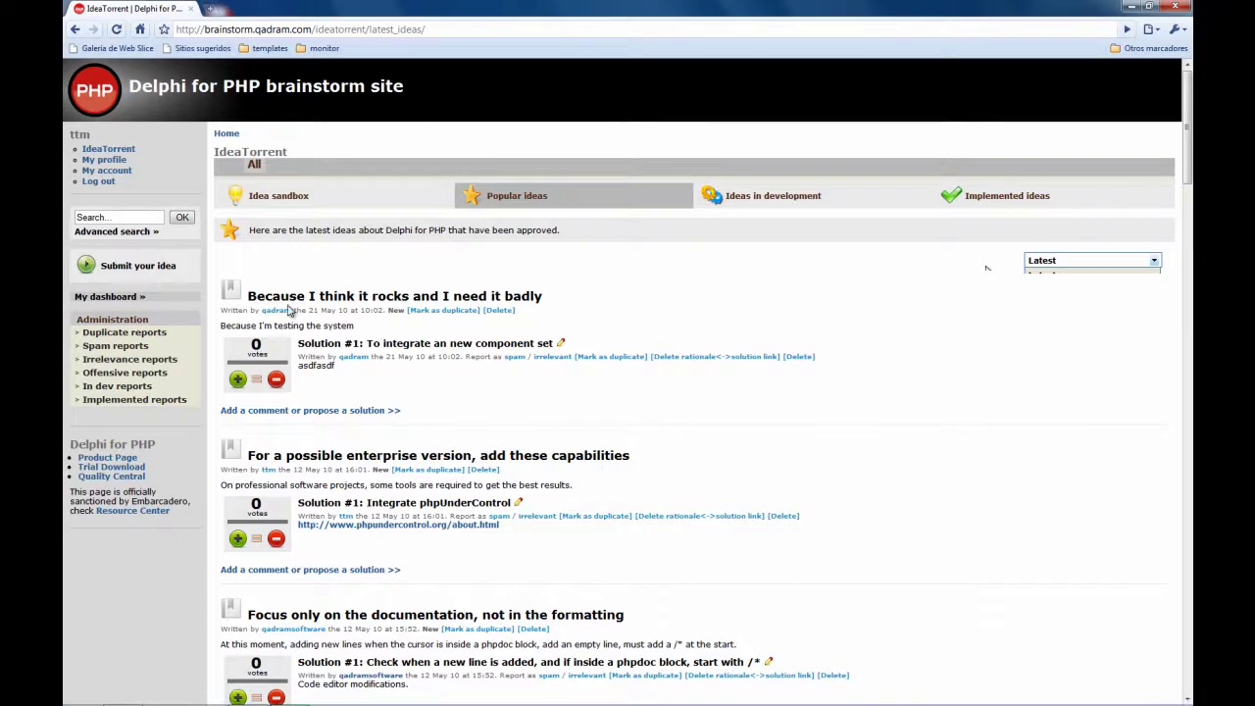
# Up-vote the new idea's solution, then re-sort ideas by most popular ever
pyautogui.click(238, 380)
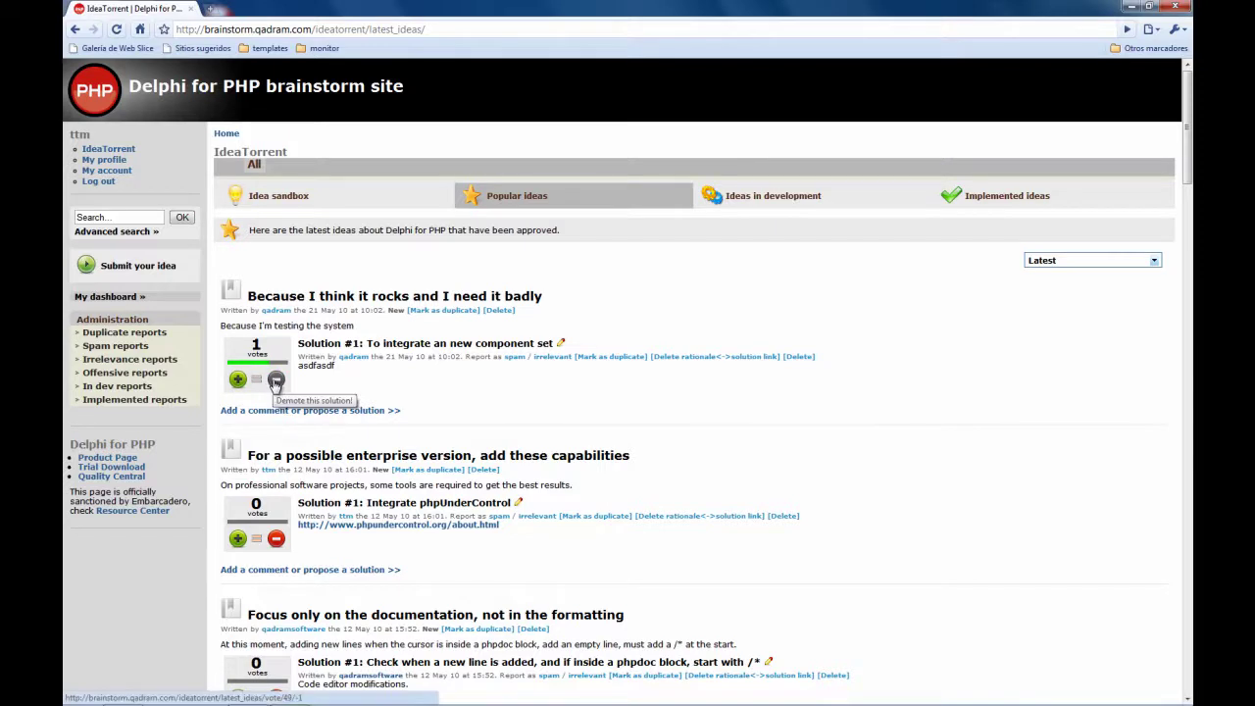
pyautogui.click(275, 382)
pyautogui.click(238, 380)
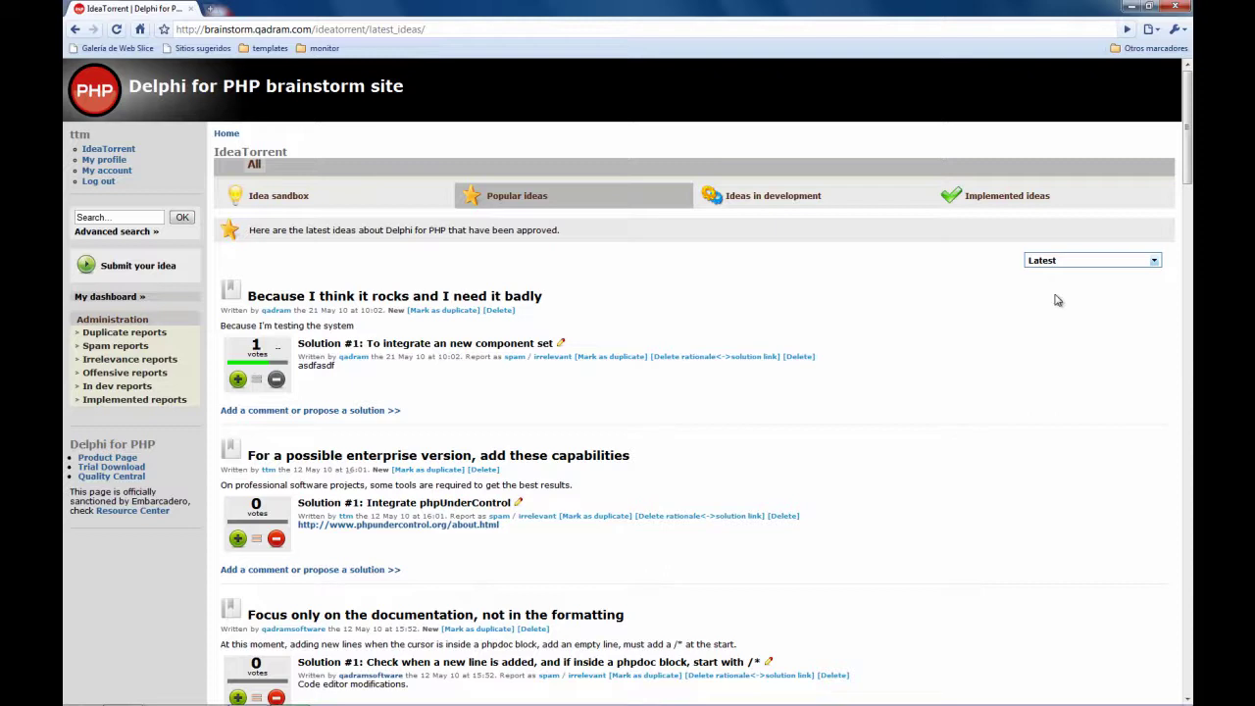
pyautogui.click(1117, 262)
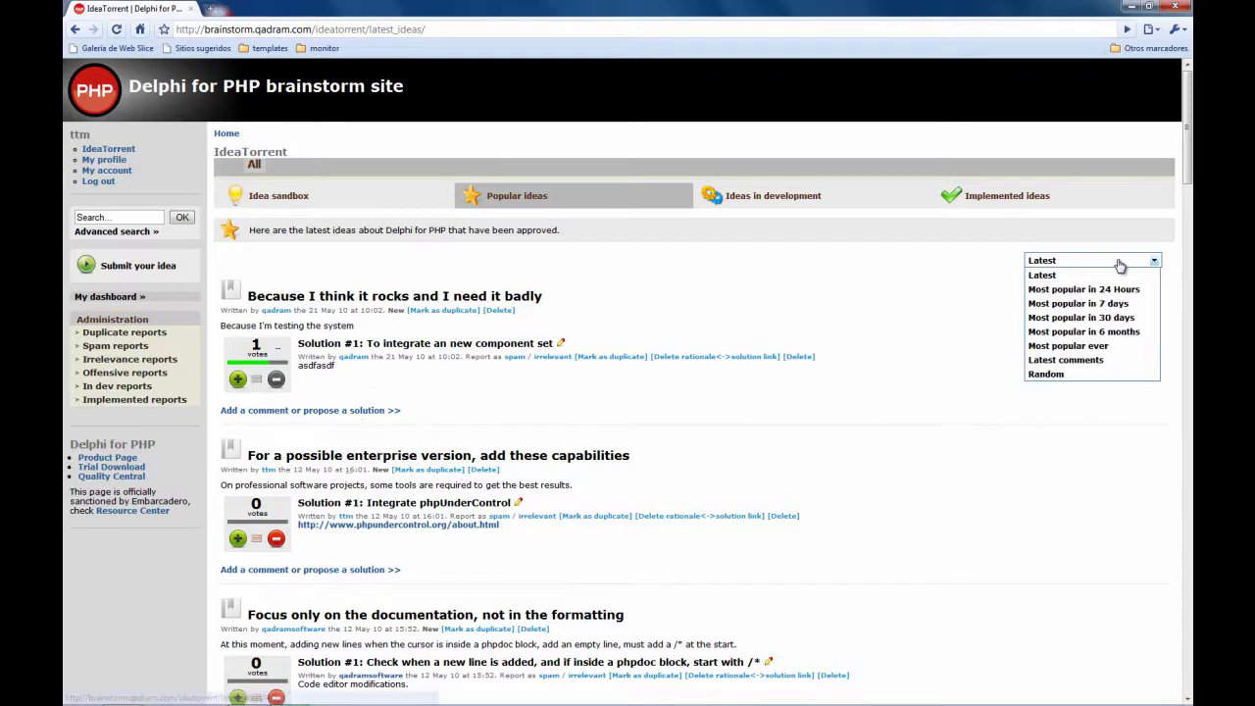
pyautogui.click(1086, 346)
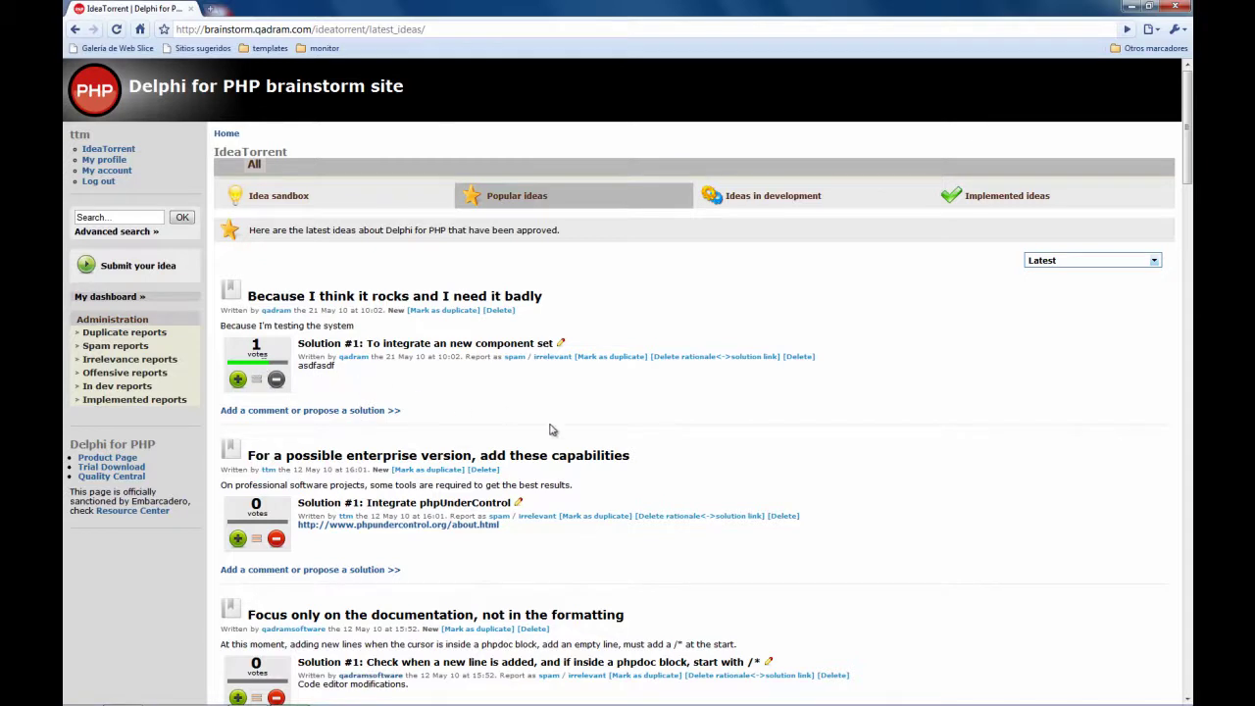
# On Idea #49's page, draft a solution titled 'Another solution' with description 'asdfasdf'
pyautogui.click(324, 413)
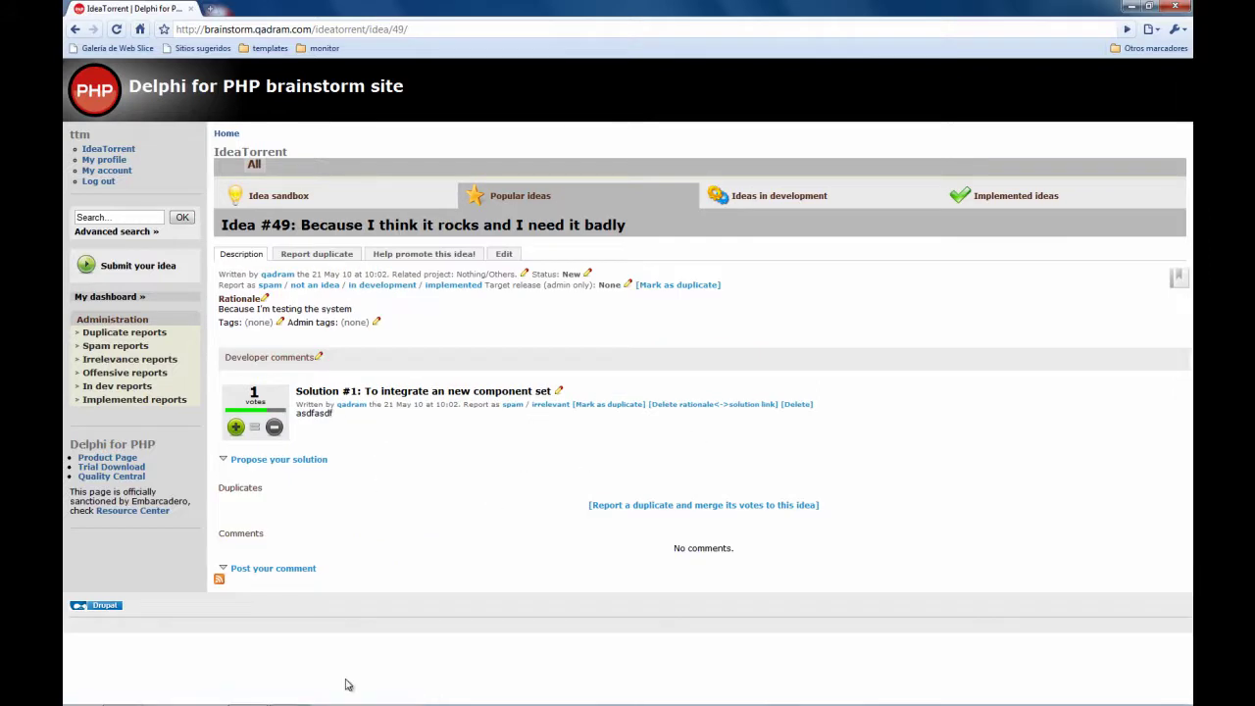
pyautogui.click(272, 459)
pyautogui.click(278, 483)
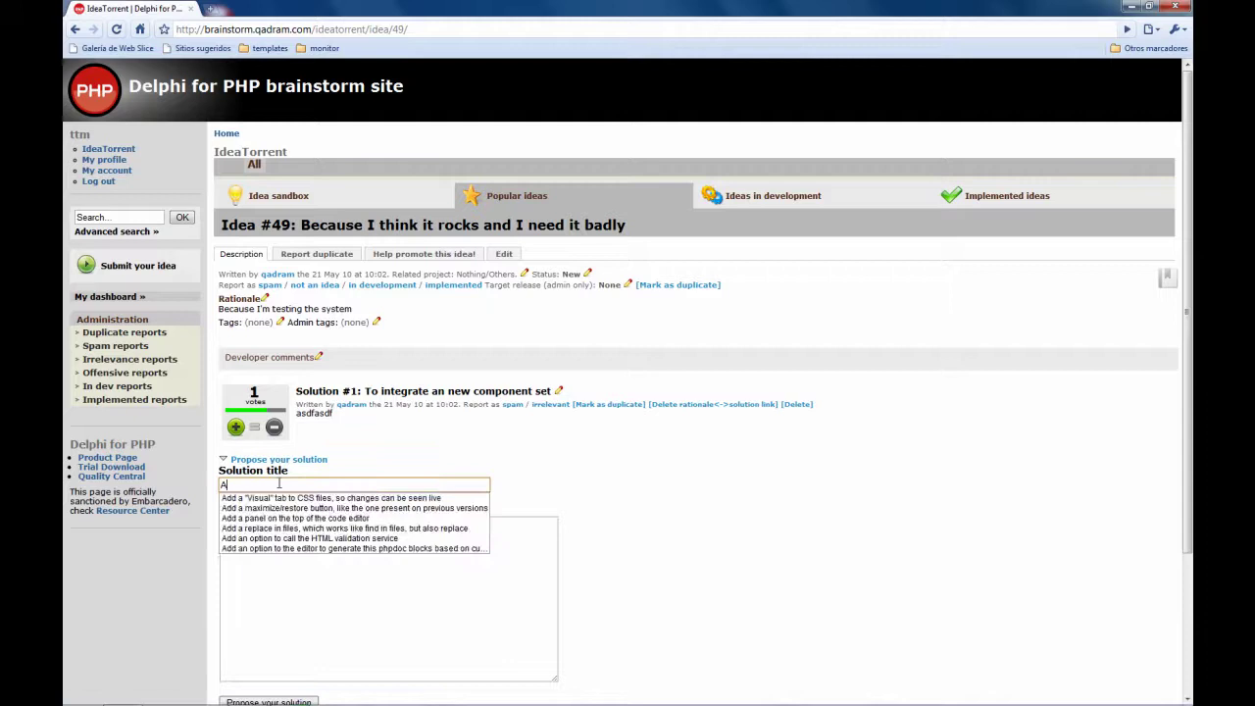
pyautogui.write('nother solution')
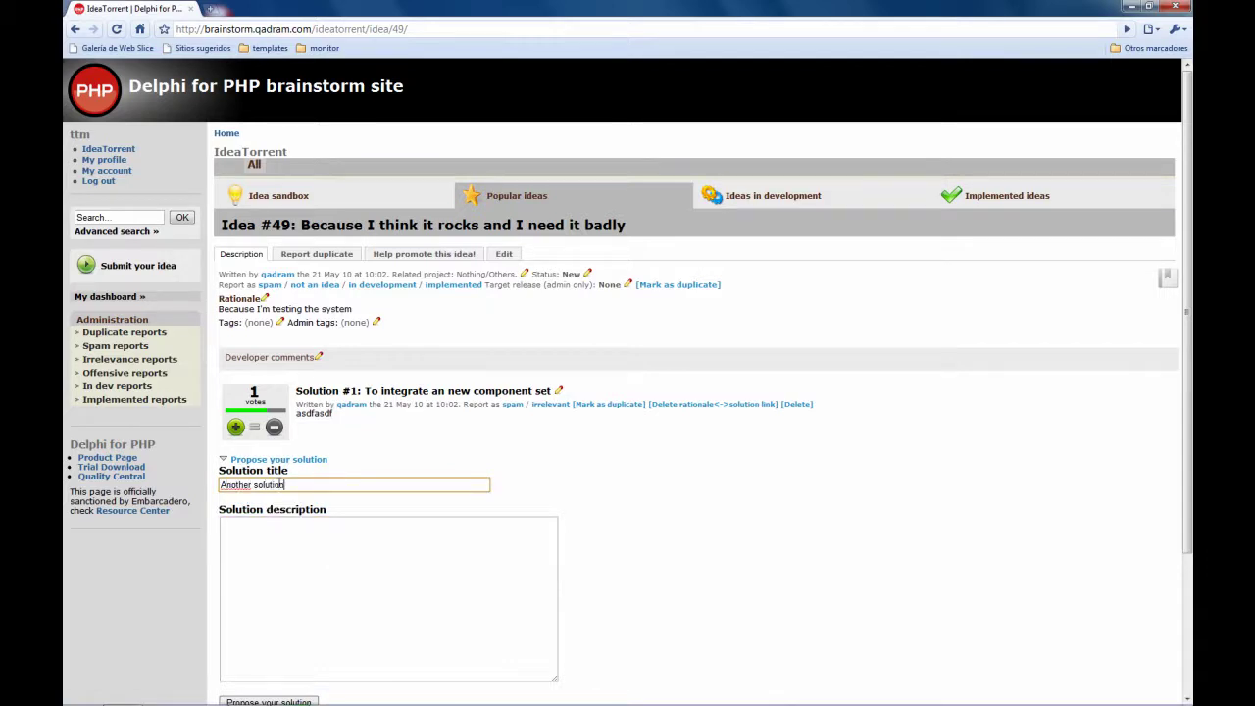
pyautogui.click(347, 597)
pyautogui.write('asdfasdf')
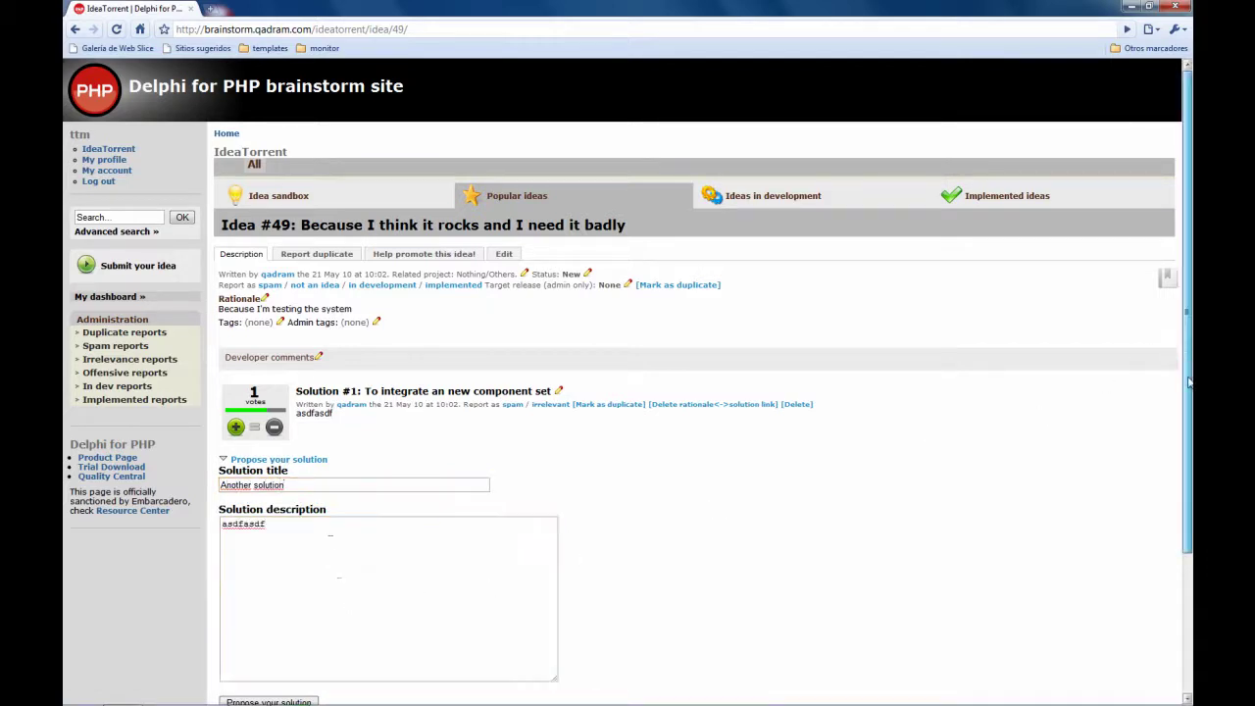
pyautogui.scroll(-3, 1188, 382)
# Submit 'Another solution' as Solution #2 and vote it up to 1 vote
pyautogui.click(284, 572)
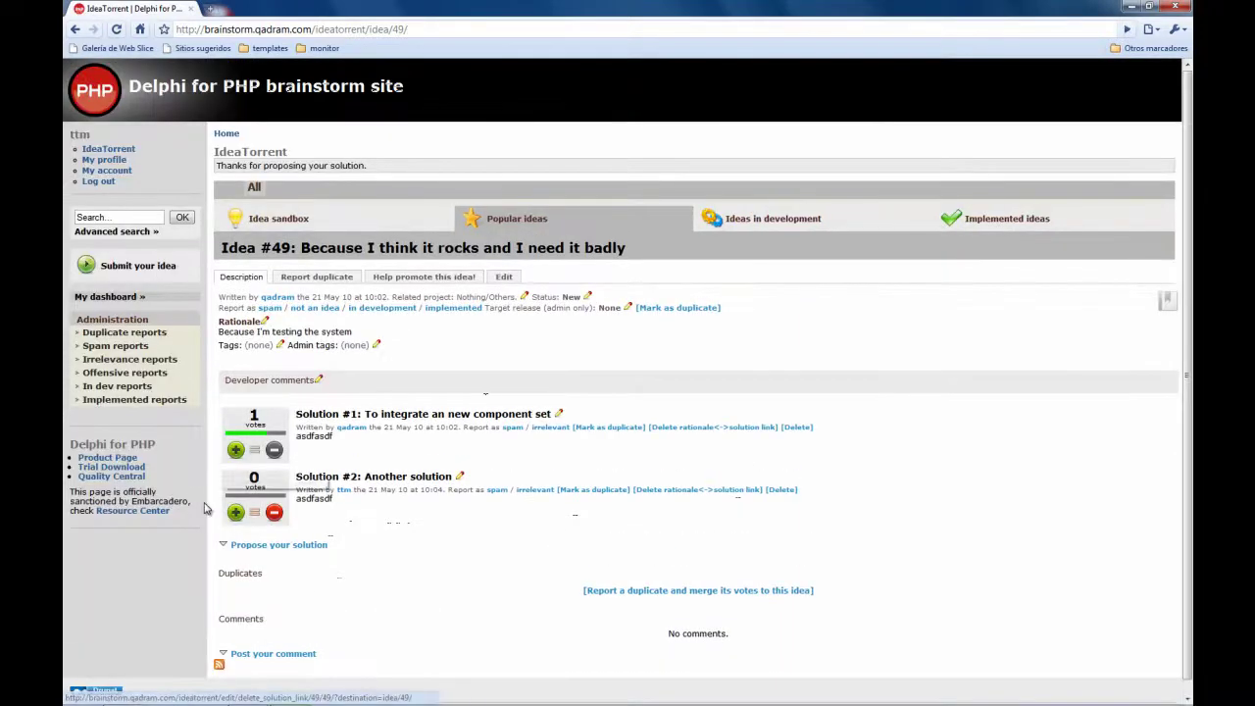
pyautogui.click(236, 512)
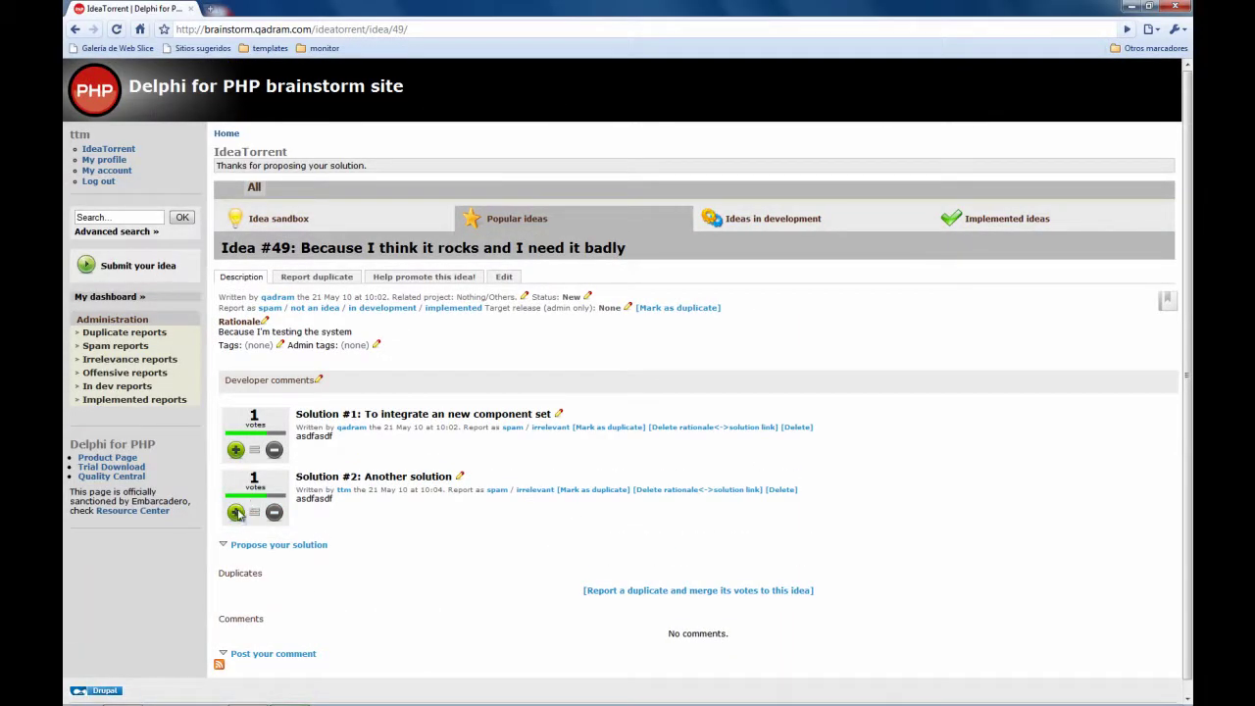